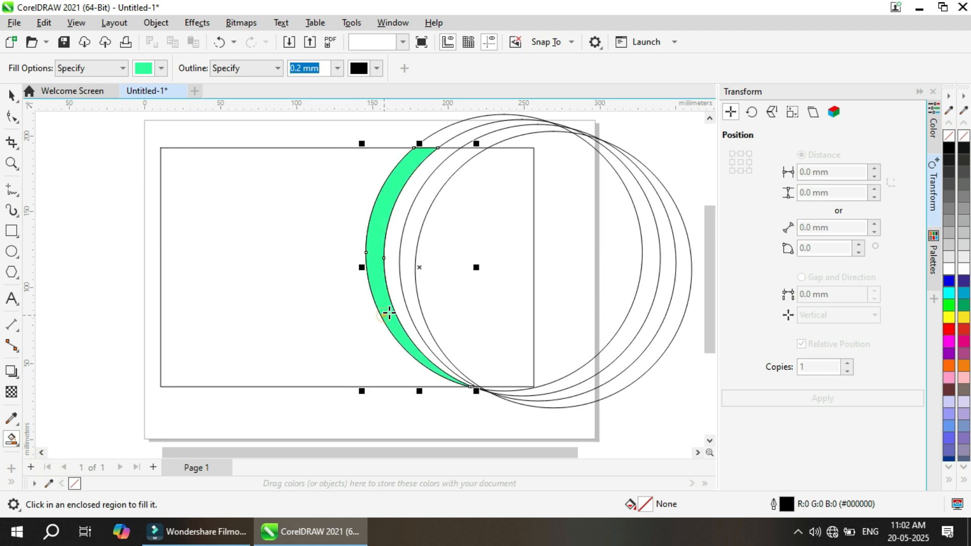
Step: Smart Fill the remaining arc bands inside the rectangle with green and remove the construction circles
click(413, 291)
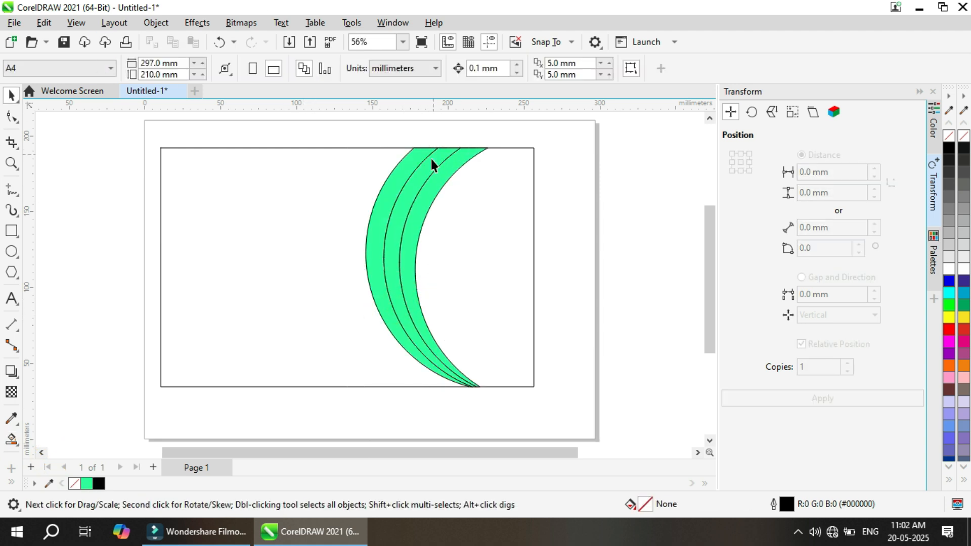
click(318, 240)
click(567, 238)
Step: Smart Fill the rectangle's area to the right of the arc bands with green
click(11, 438)
click(516, 284)
click(11, 94)
click(121, 174)
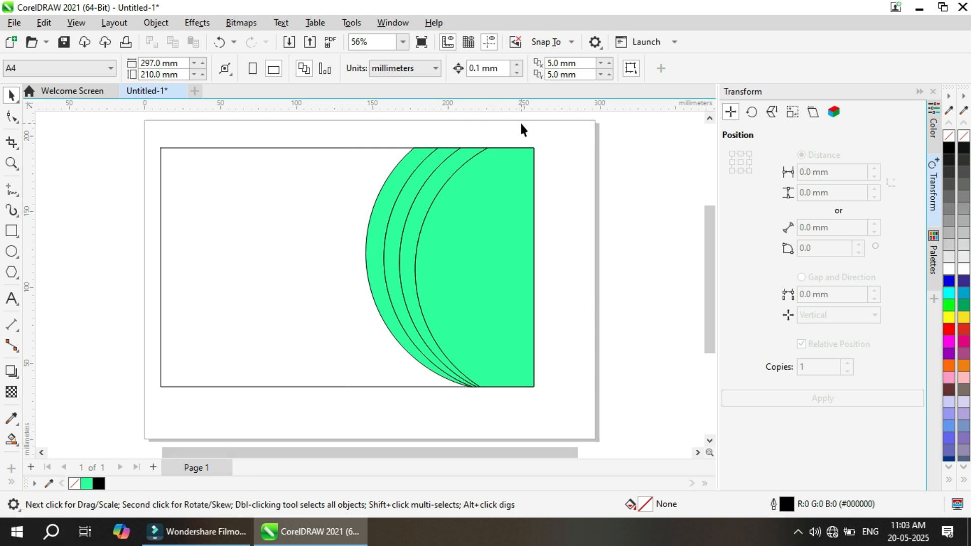
Step: Smart Fill the rectangle's area left of the arc bands and colour it gray
click(11, 438)
click(165, 383)
click(11, 94)
click(950, 208)
Step: Import the gold texture "images (9)" and place it beside the rectangle as a colour reference
click(14, 22)
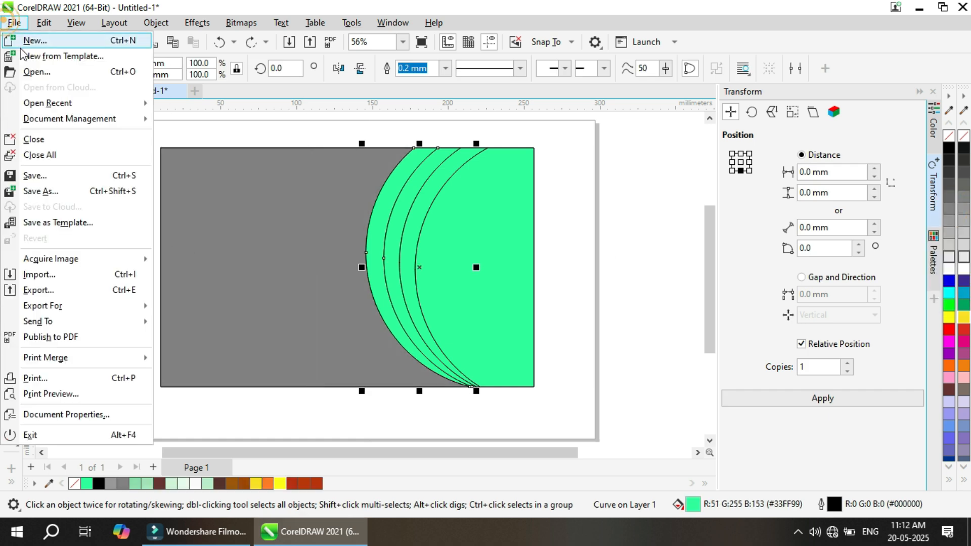
click(81, 277)
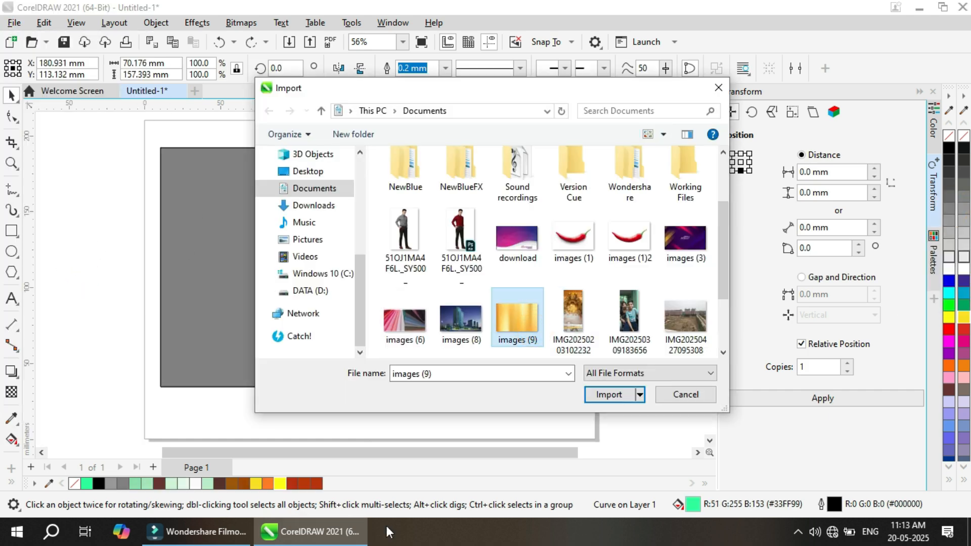
click(604, 396)
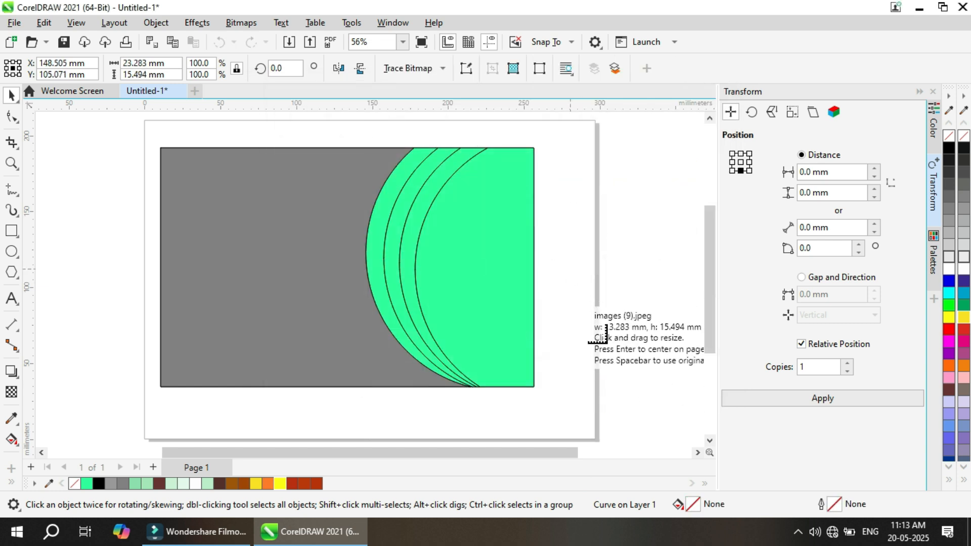
click(606, 334)
scroll(514, 256, up, 2)
scroll(455, 283, down, 1)
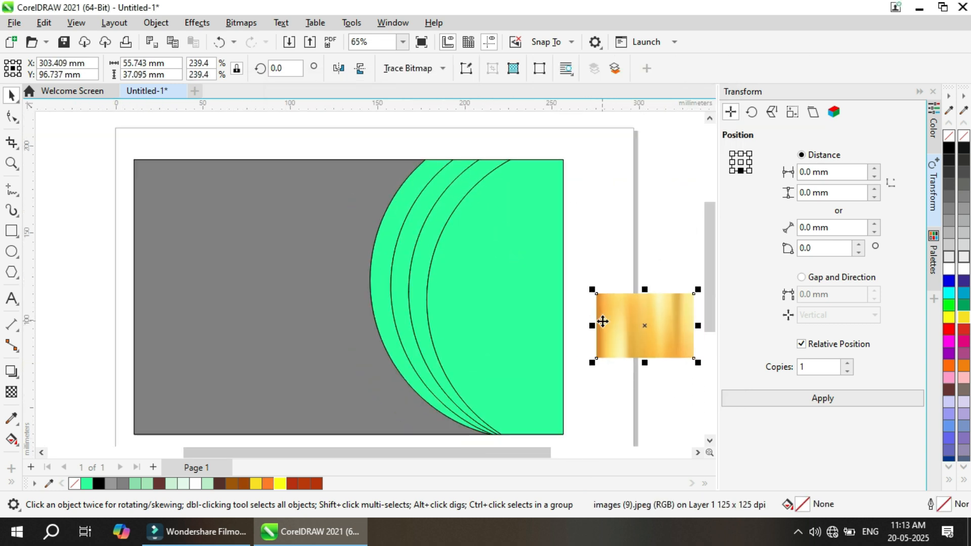
Step: Apply a linear fountain fill to the outermost crescent, running from its upper tip to its lower tip
click(380, 303)
click(12, 439)
drag(397, 342, 492, 434)
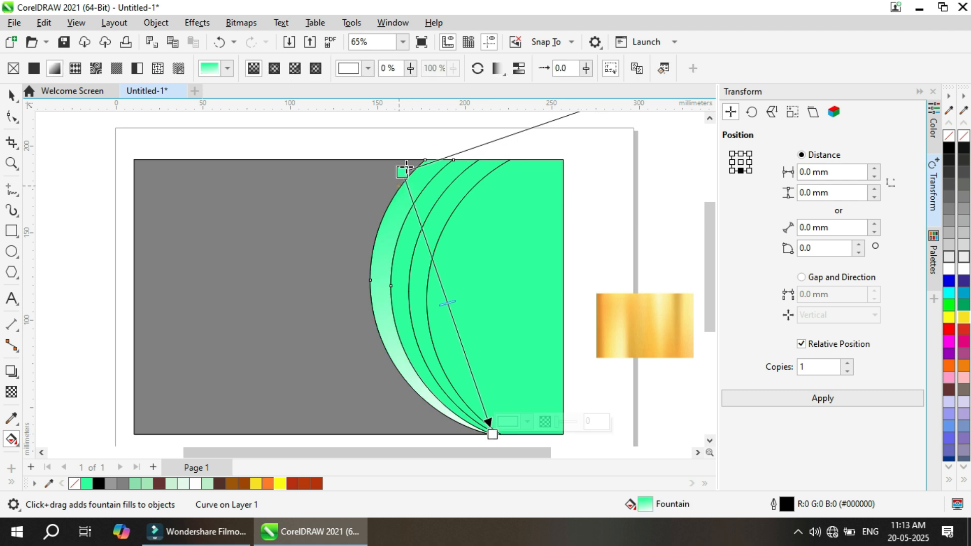
drag(398, 189, 421, 162)
Step: Colour the gradient's start node orange #DD8927, sampled from the dark edge of the gold image
click(455, 149)
click(553, 320)
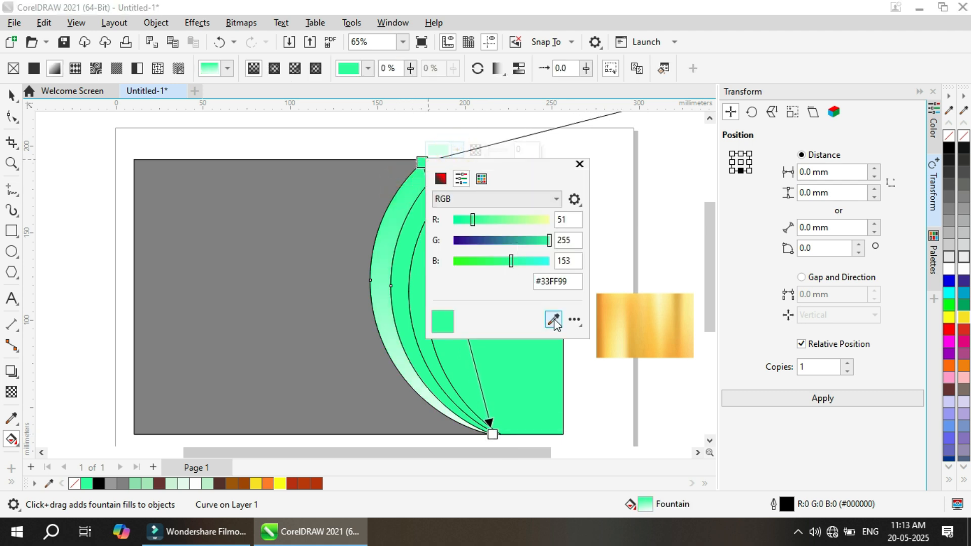
click(600, 301)
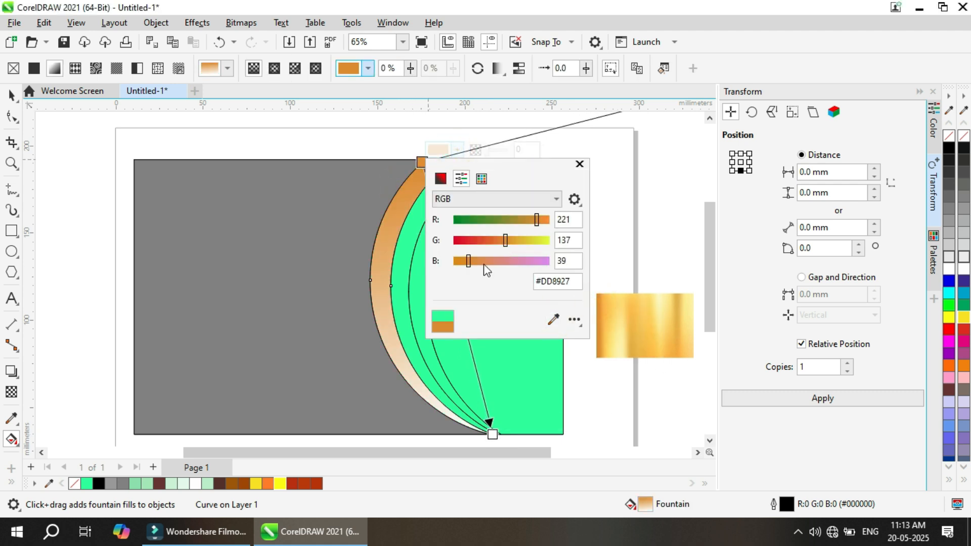
click(458, 151)
Step: Add a gradient node below the start, colour it light gold #FFDF74 from the image, and shift it slightly down the gradient
click(425, 198)
double_click(429, 196)
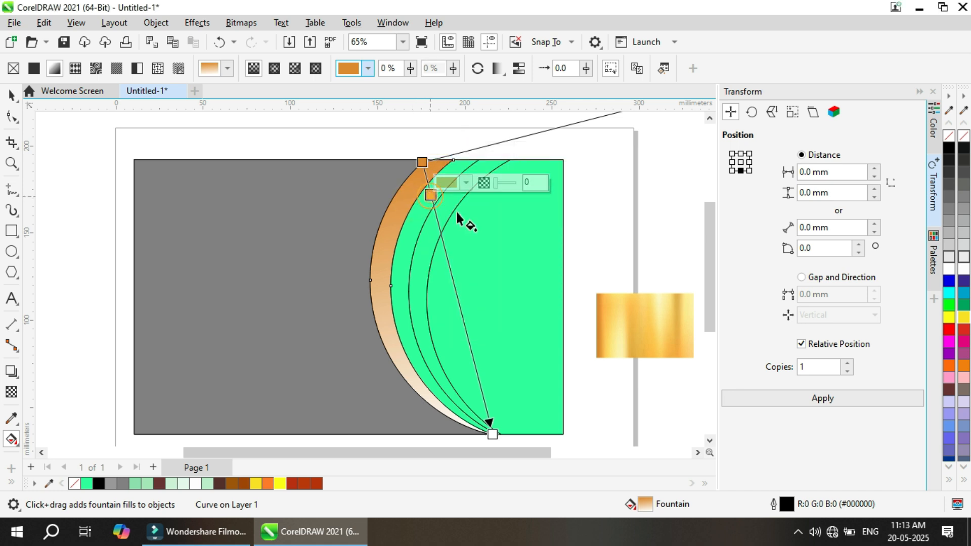
click(466, 182)
click(560, 351)
click(618, 321)
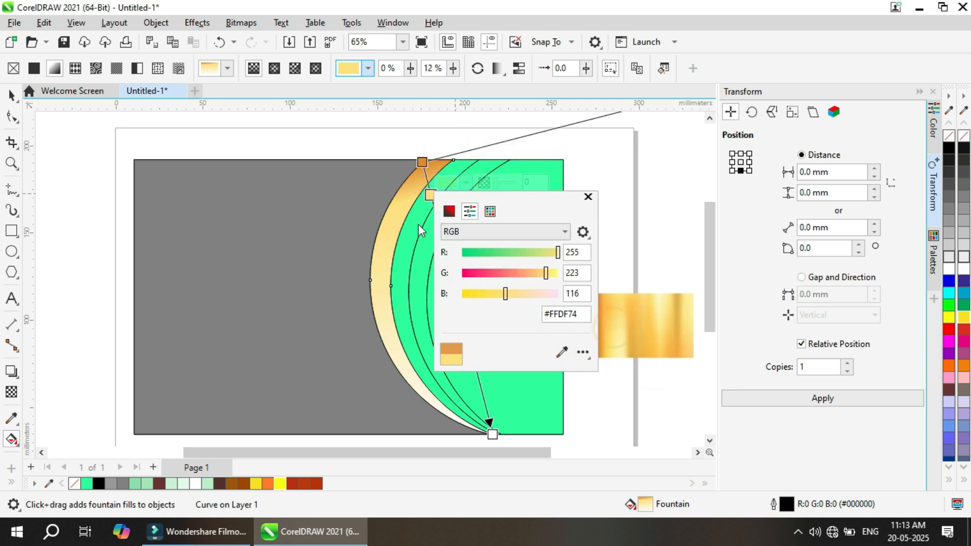
drag(430, 196, 433, 204)
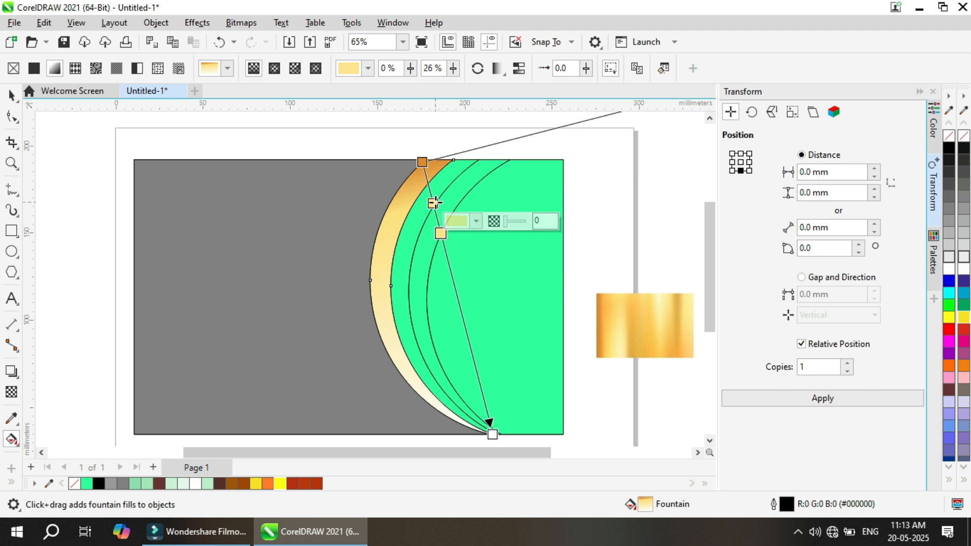
click(466, 193)
click(358, 213)
Step: Add a gradient node at 32% and colour it gold #ECB743 sampled from the image
double_click(444, 249)
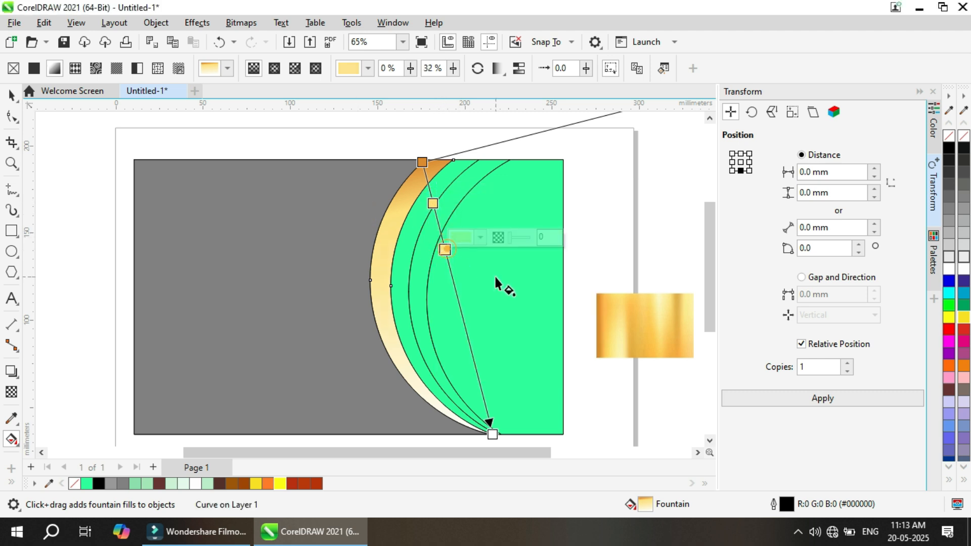
click(481, 236)
click(577, 405)
click(644, 340)
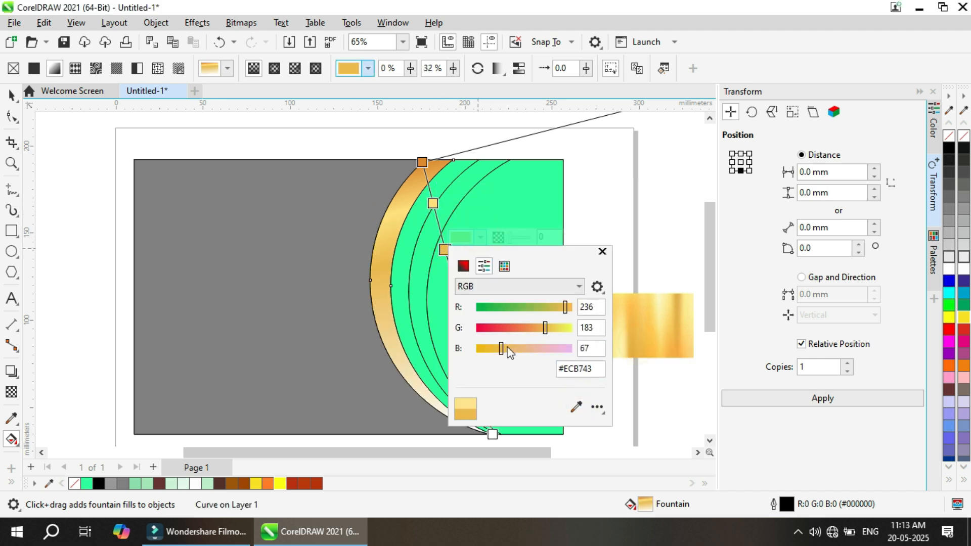
click(445, 255)
Step: Add a gradient node at 46% and colour it light gold #FFE07B sampled from the image
double_click(455, 287)
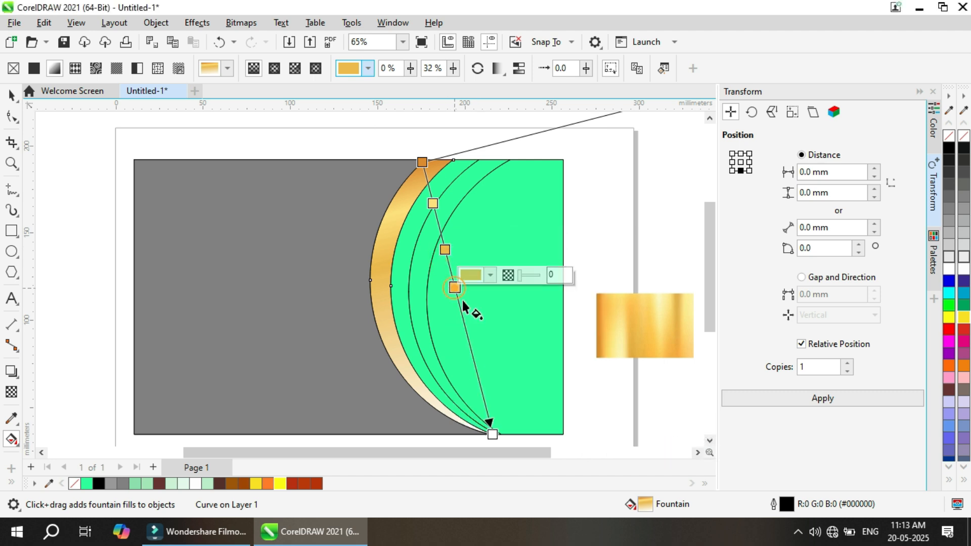
click(491, 276)
click(587, 445)
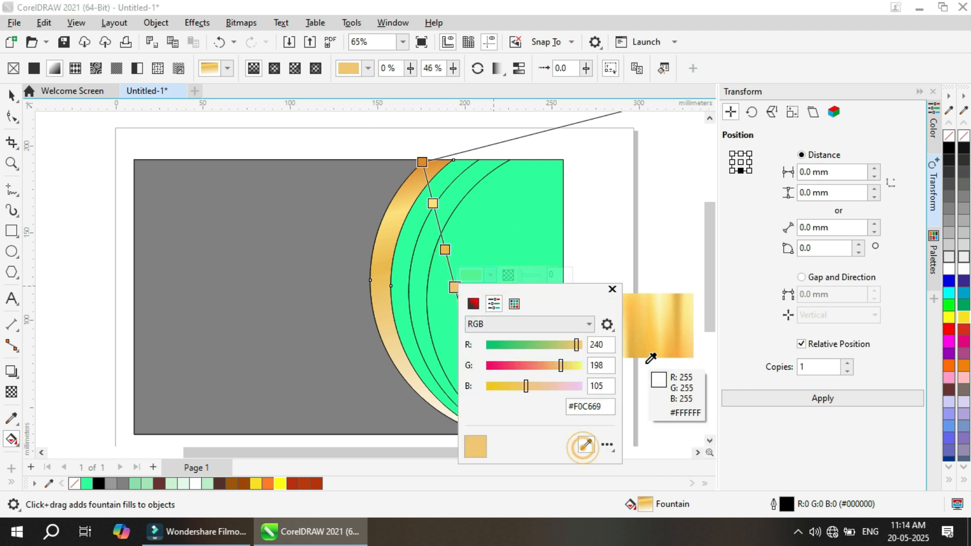
click(664, 323)
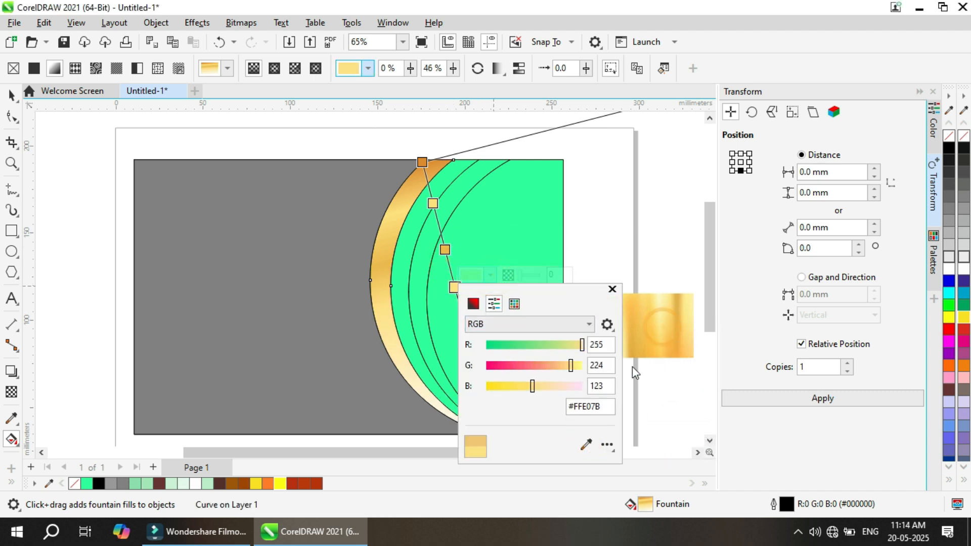
click(612, 290)
Step: Add a gradient node at 61% and give it a darker gold sampled from the image
double_click(465, 329)
click(500, 316)
click(596, 485)
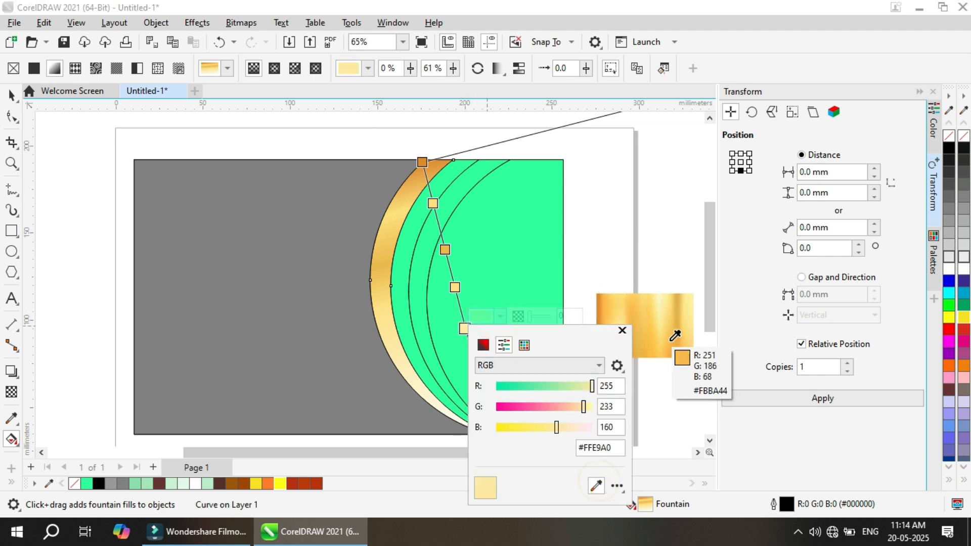
click(676, 330)
click(503, 375)
Step: Add a gradient node at 76% and give it a deep gold sampled from the image
double_click(475, 370)
click(510, 357)
click(608, 330)
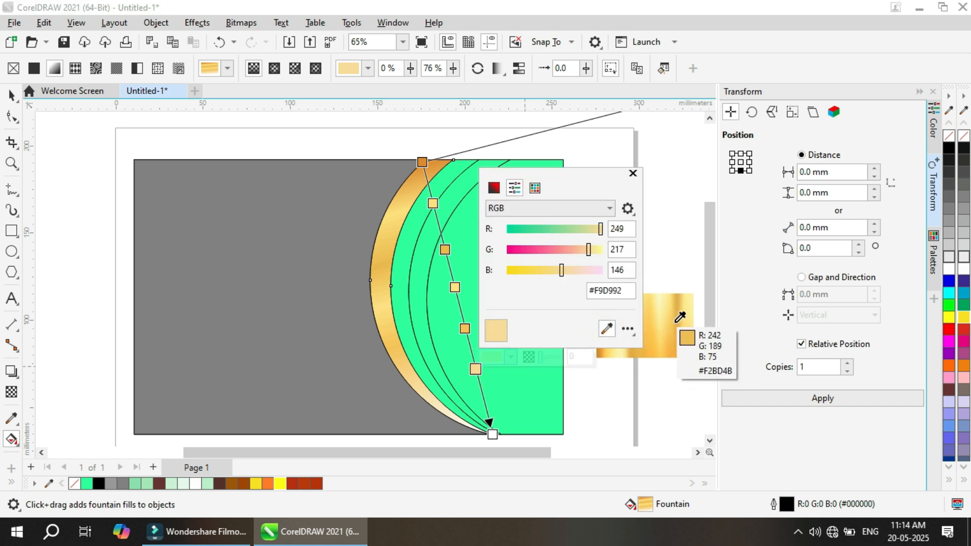
click(678, 323)
Step: Add one more gradient node just before the end and colour it with a gold sampled from the image
double_click(483, 399)
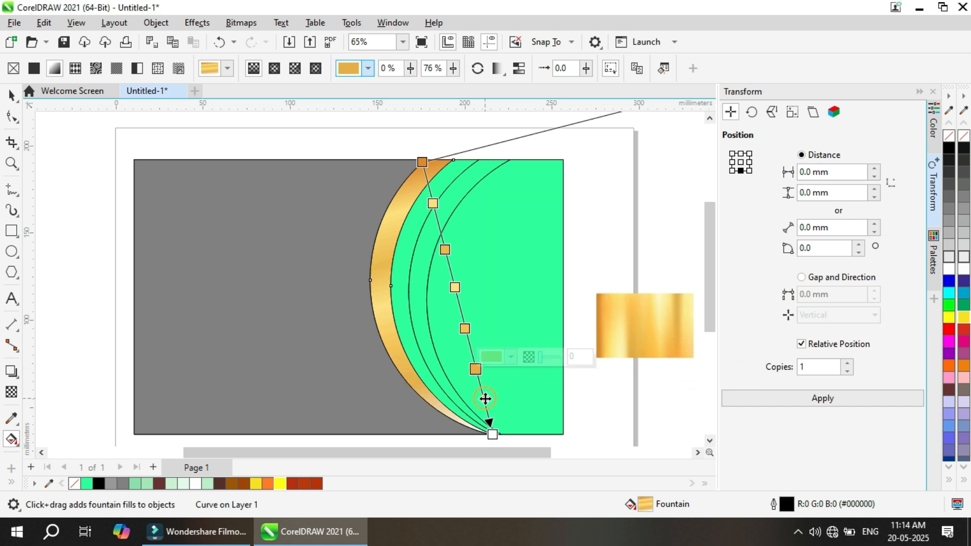
click(519, 387)
click(614, 358)
click(679, 331)
Step: Replace the white end node of the crescent's gradient with a light gold sampled from the image's edge
click(492, 435)
click(509, 422)
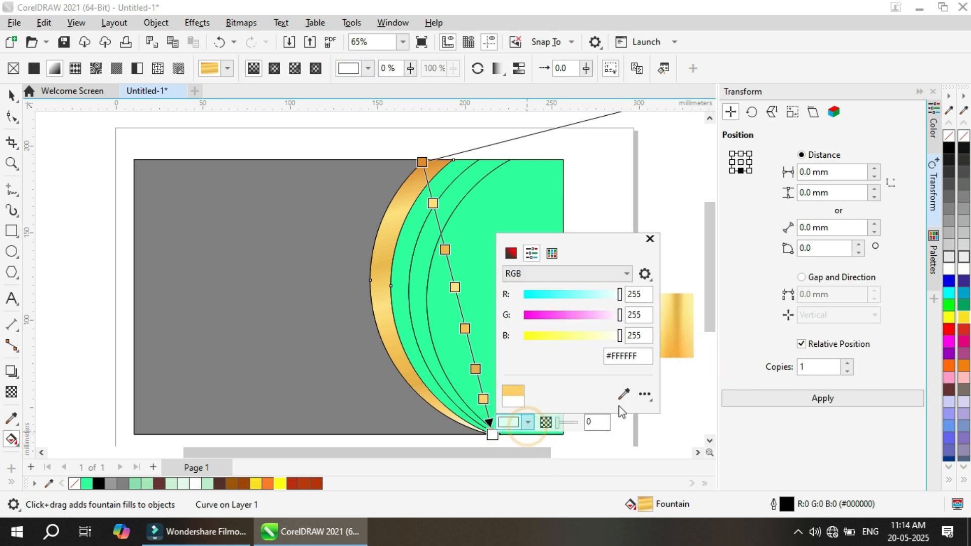
click(624, 394)
click(697, 332)
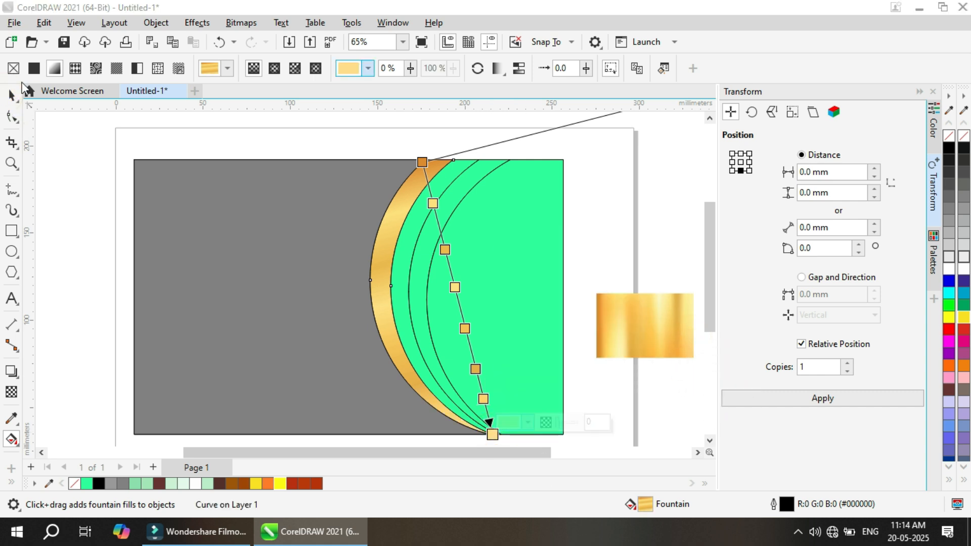
Step: Delete the imported gold reference image
click(11, 94)
click(623, 343)
key(Delete)
Step: Add a black drop shadow to the gold crescent with opacity 72 and feathering 18
drag(371, 297, 519, 306)
drag(330, 68, 340, 89)
mouse_move(392, 68)
mouse_down()
mouse_move(394, 93)
mouse_move(383, 91)
mouse_up()
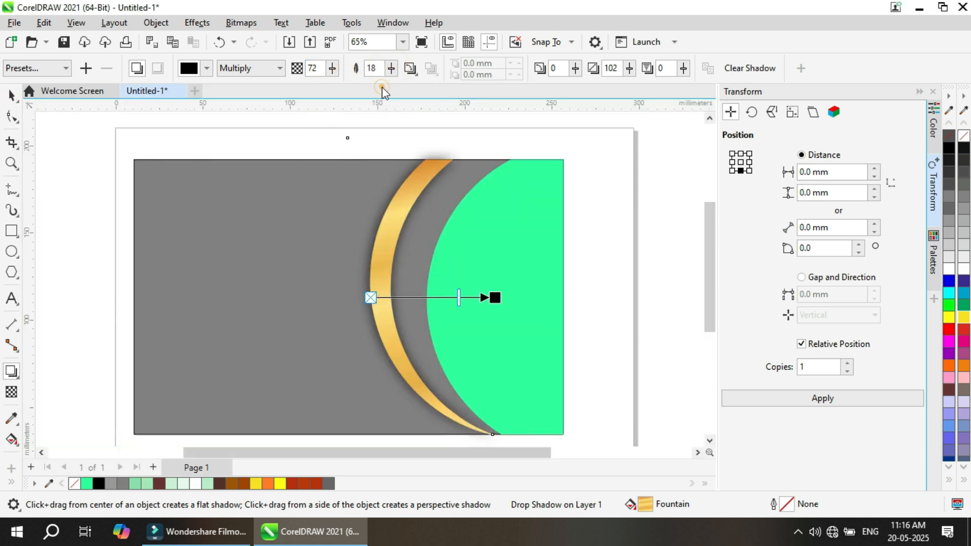
Step: Break the drop shadow apart from the gold crescent
click(8, 93)
right_click(419, 180)
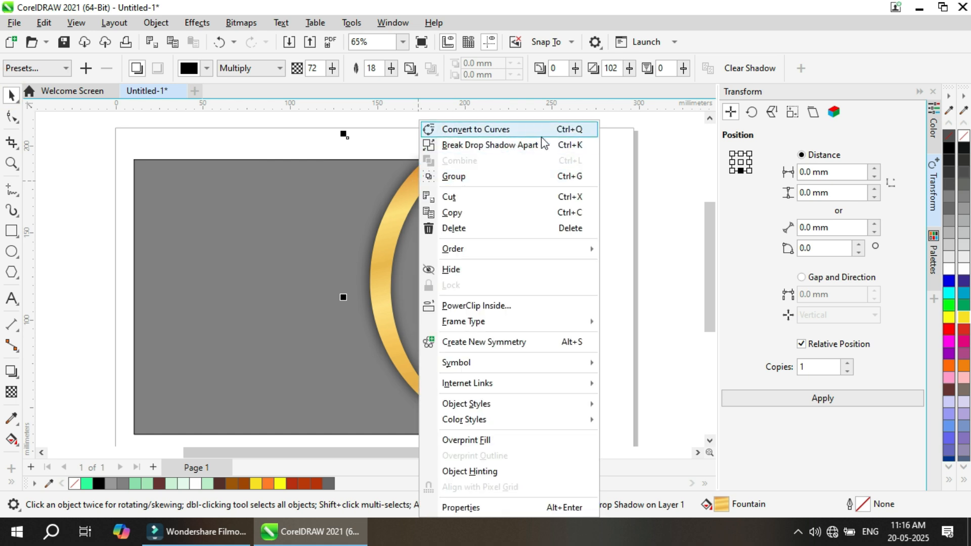
click(544, 143)
Step: Group the gold crescent with its separated shadow
click(436, 162)
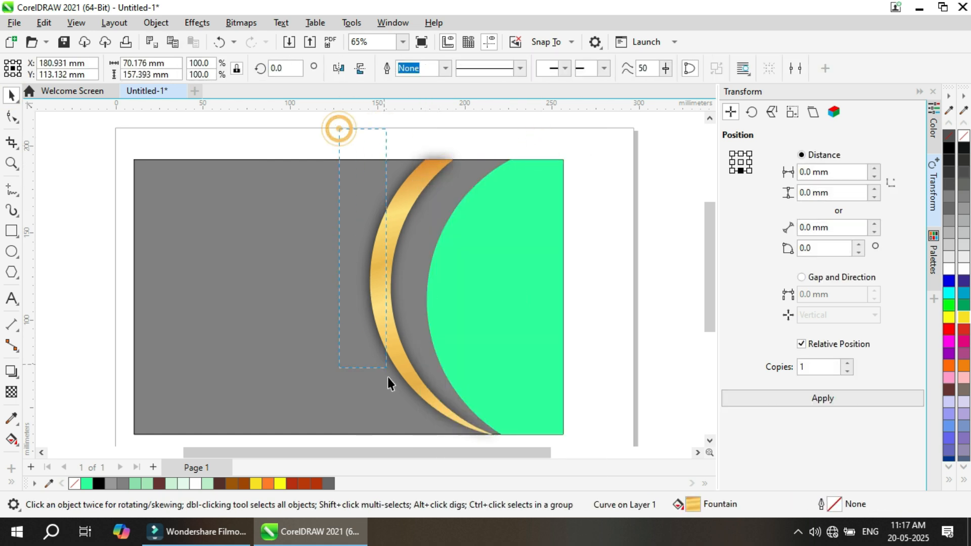
scroll(520, 413, down, 2)
drag(709, 244, 710, 239)
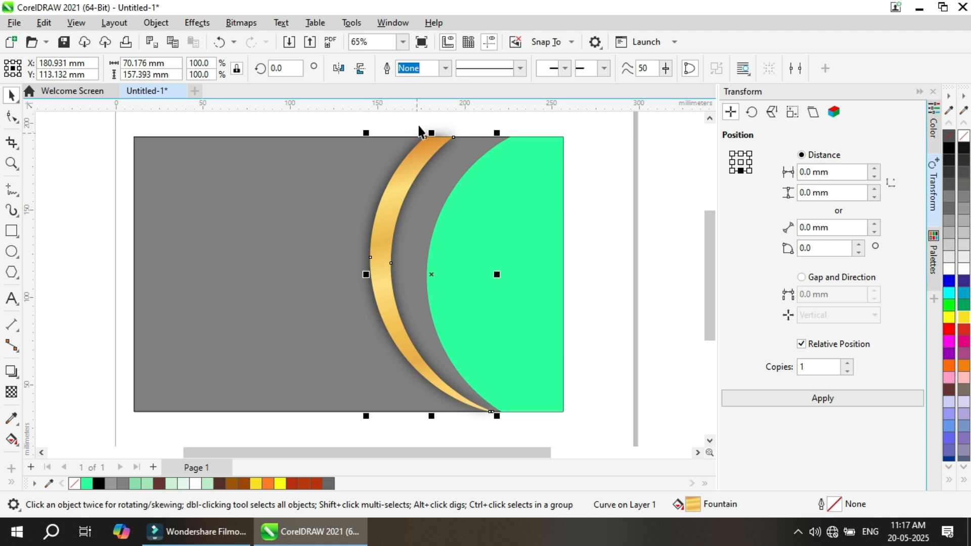
shift+click(444, 130)
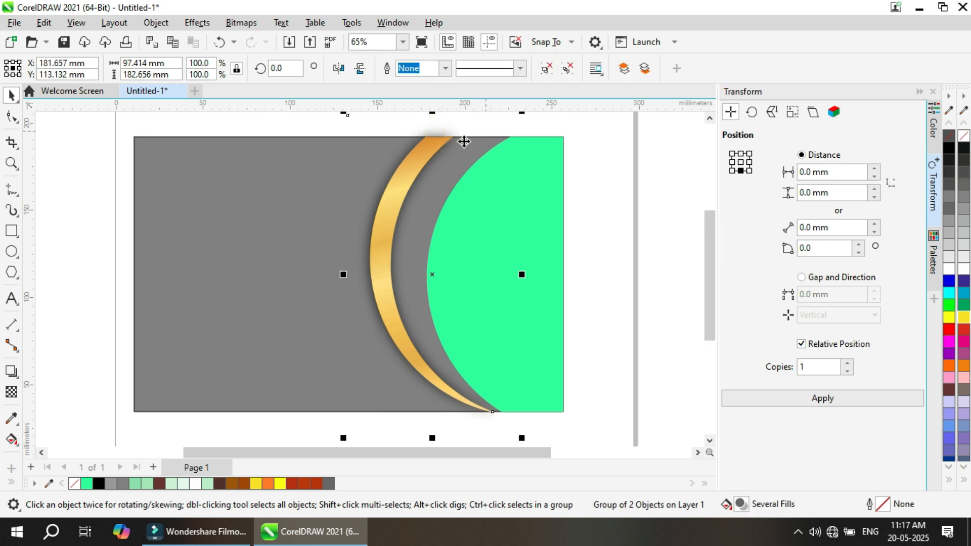
Step: Place a copy of the crescent group just inside the original, rotate it to 357.443°, and put it behind the original
drag(391, 194, 409, 194)
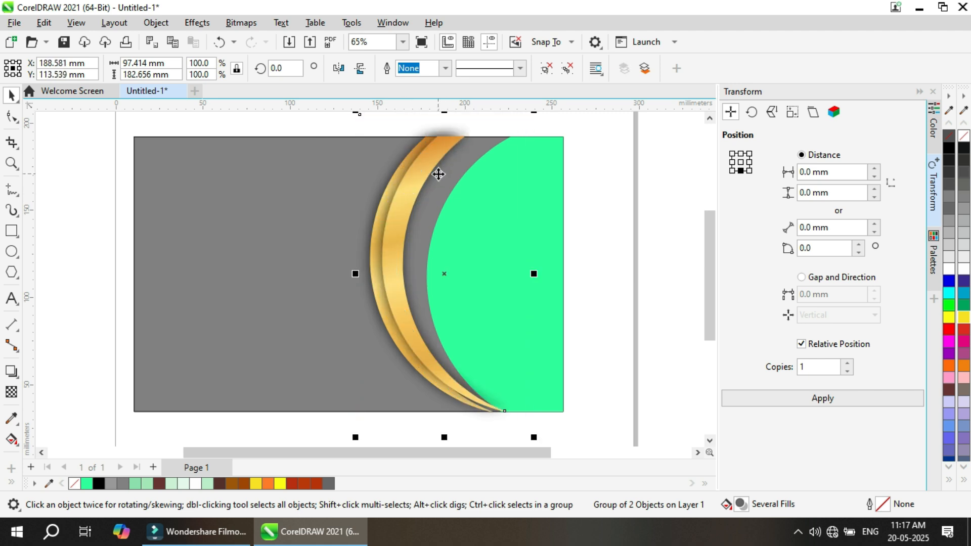
click(414, 195)
drag(538, 111, 543, 114)
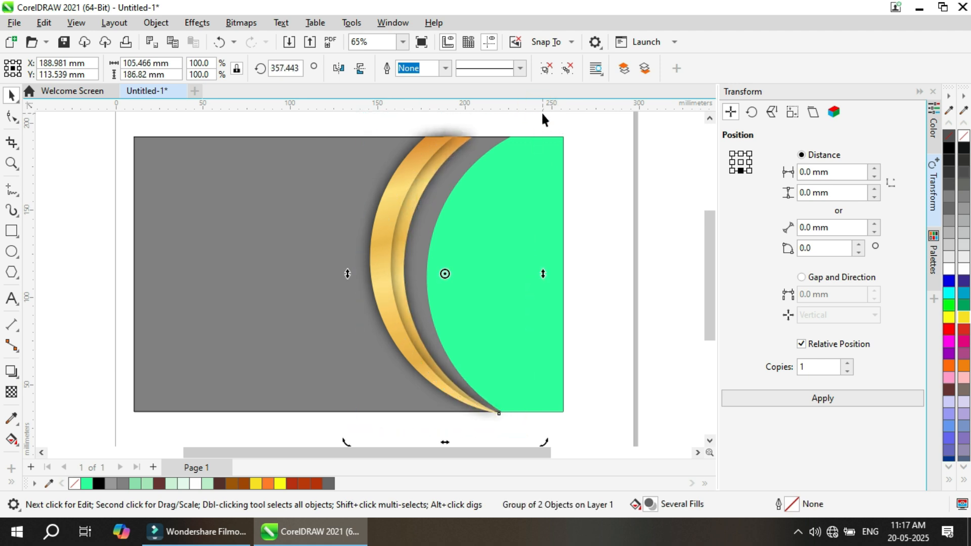
Step: Place a third crescent copy further inward, tilt it slightly clockwise to follow the second, and layer it behind the others
click(463, 147)
mouse_move(463, 151)
mouse_down()
mouse_move(472, 163)
mouse_move(484, 158)
mouse_up()
click(466, 165)
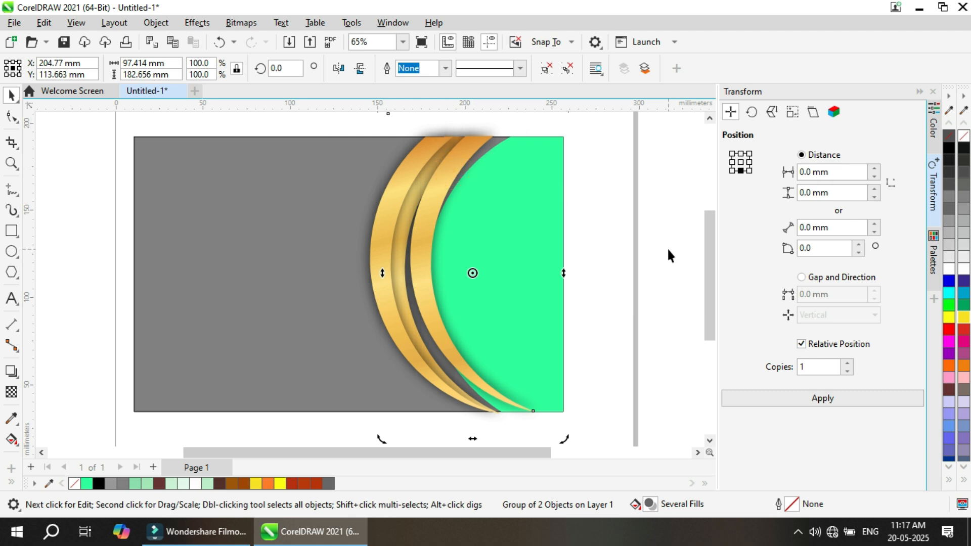
scroll(667, 247, up, 1)
mouse_move(560, 134)
mouse_down()
mouse_move(580, 144)
mouse_move(575, 126)
mouse_up()
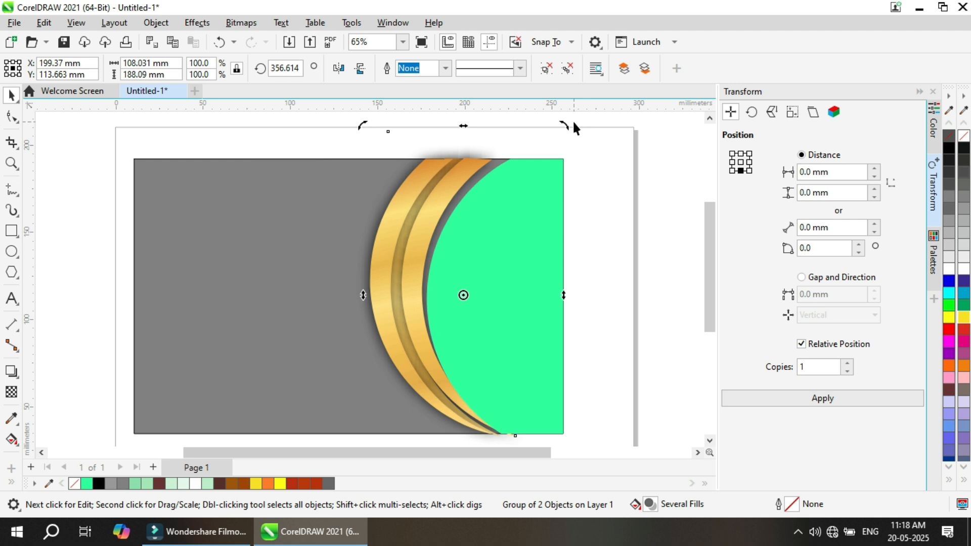
drag(574, 127, 576, 159)
click(577, 164)
click(483, 166)
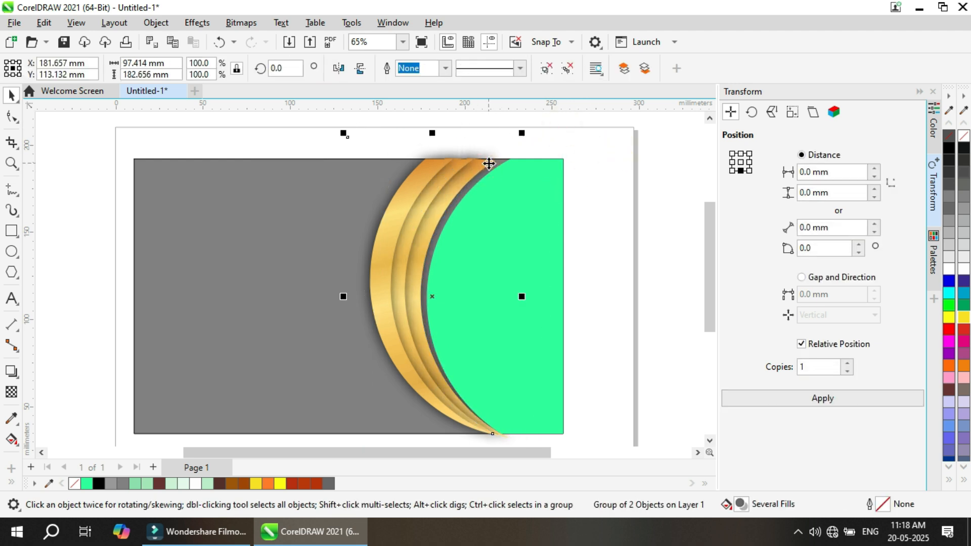
Step: Delete the green shape to the right of the gold crescents
scroll(556, 146, left, 2)
click(626, 139)
click(561, 238)
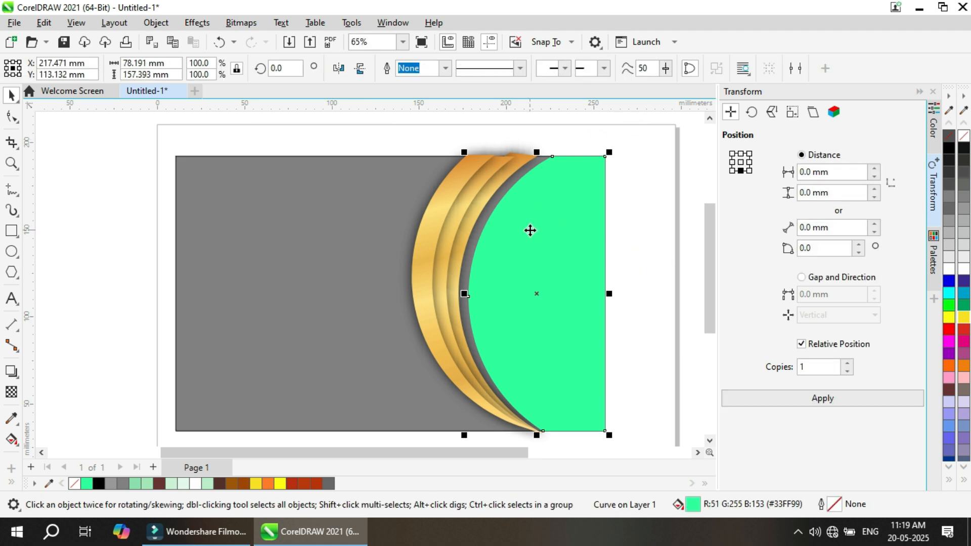
key(Delete)
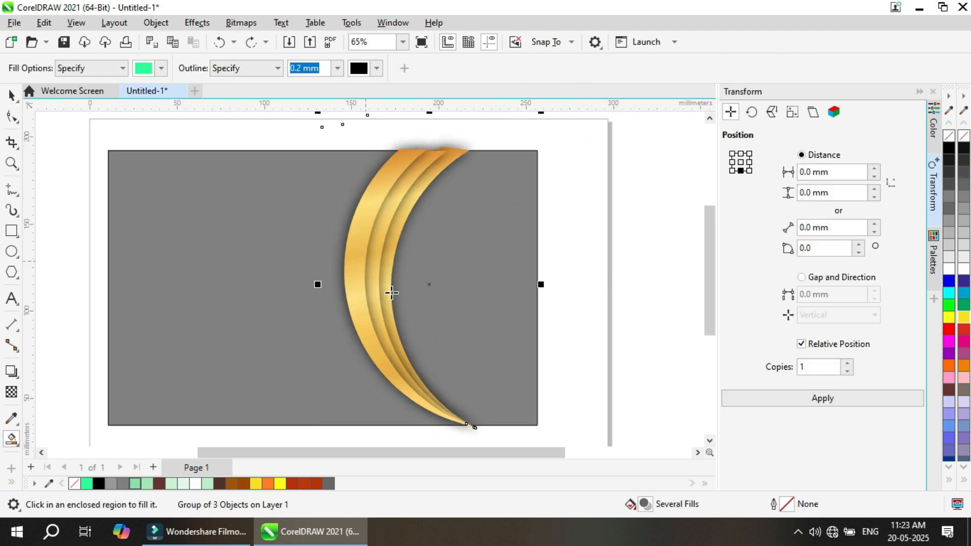
Step: Smart Fill the rectangle's area right of the gold crescents with green up to the innermost crescent, and select the crescent group
click(400, 288)
key(space)
click(419, 173)
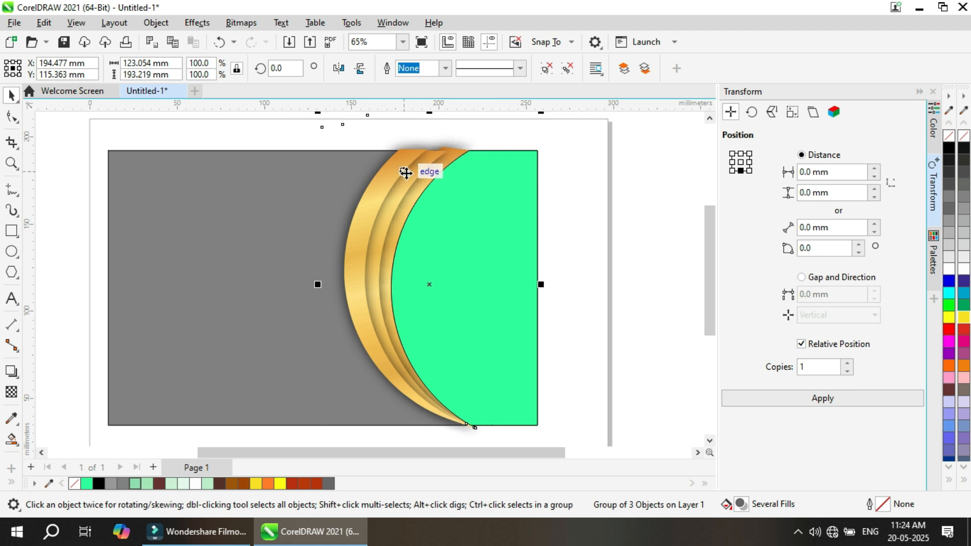
Step: PowerClip the gold crescents inside the gray rectangle so nothing extends past its edges
right_click(434, 172)
click(485, 278)
click(329, 226)
click(490, 309)
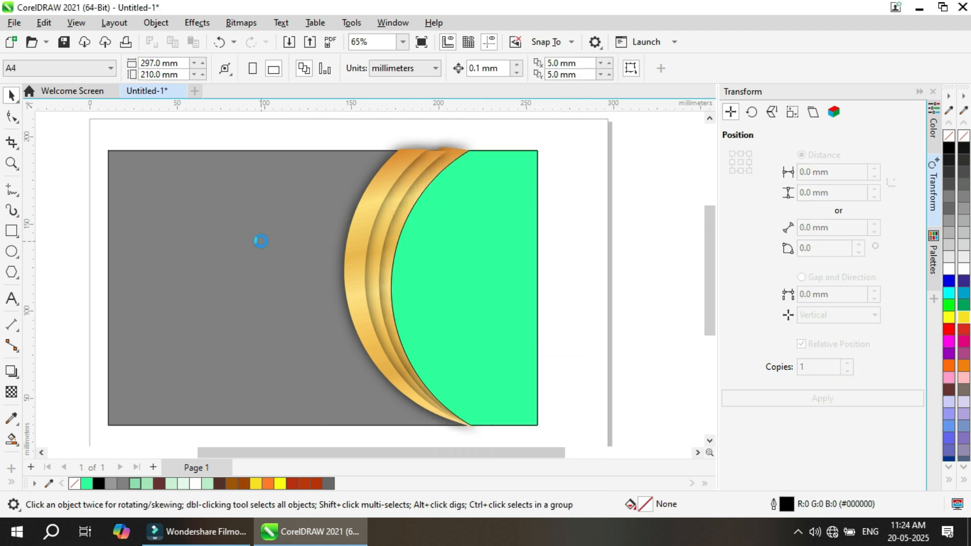
click(597, 209)
Step: Import images (8).jpeg onto the page and convert it to a bitmap
click(507, 254)
right_click(566, 180)
click(592, 257)
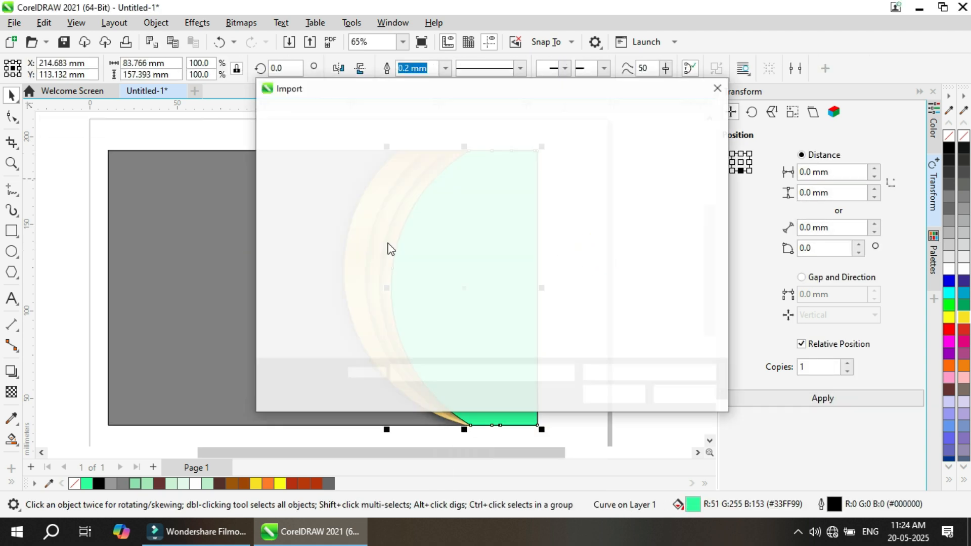
scroll(567, 304, down, 5)
click(462, 228)
click(609, 394)
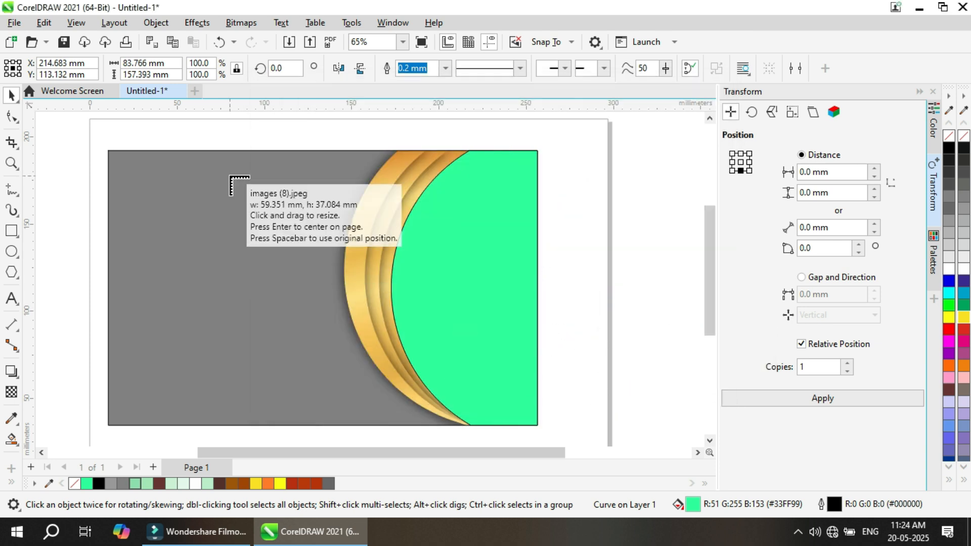
click(293, 266)
click(238, 23)
click(293, 40)
click(501, 343)
Step: Enlarge the imported building image to about 177 × 160 mm, stretching its height, and move it over the design
drag(405, 338, 518, 407)
drag(450, 350, 453, 225)
drag(510, 279, 612, 350)
drag(510, 284, 537, 367)
drag(483, 230, 484, 145)
drag(548, 200, 314, 162)
Step: PowerClip the building image inside the green shape and shift it right within the frame to X 238.645, Y 112.438 mm
right_click(315, 162)
click(423, 299)
click(169, 163)
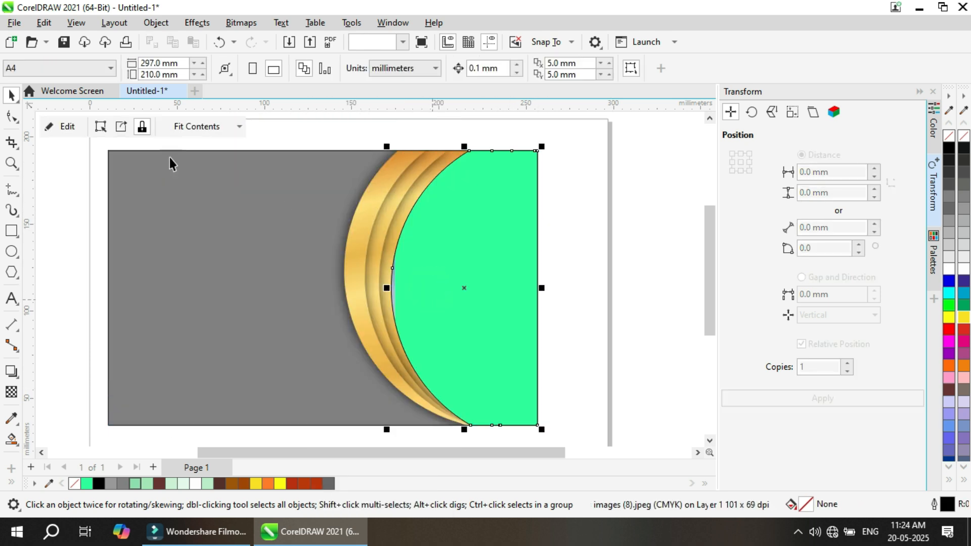
click(67, 126)
drag(484, 268, 527, 225)
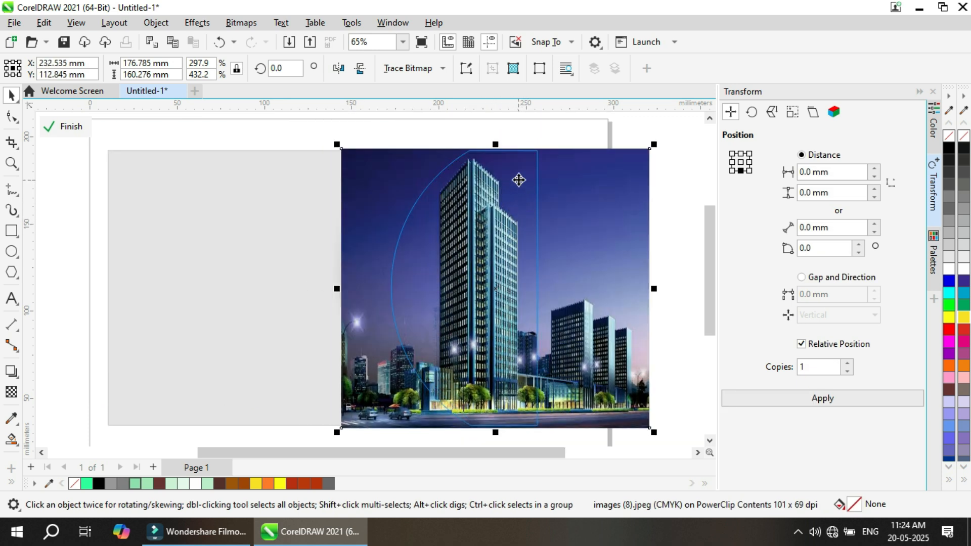
drag(587, 260, 599, 260)
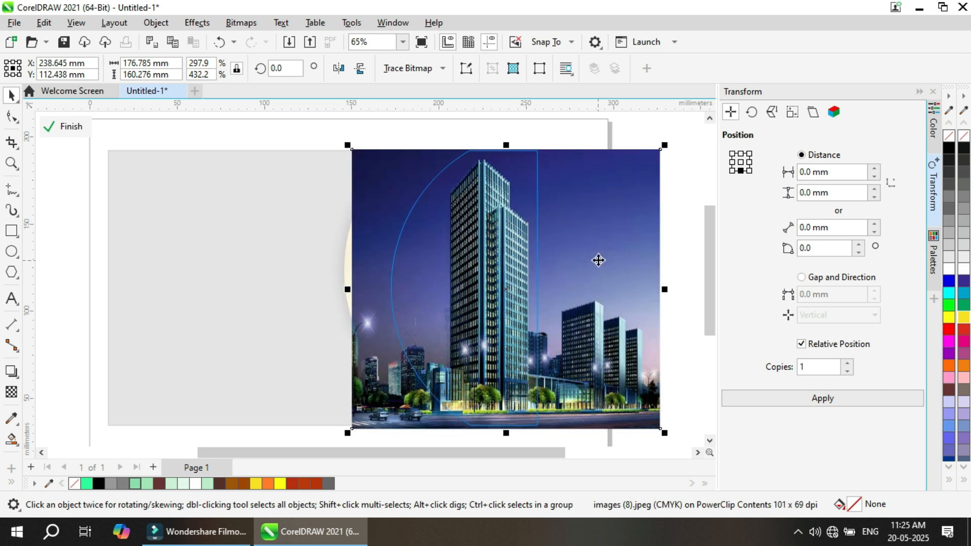
click(75, 127)
key(Escape)
Step: Draw a straight diagonal line across the rectangle's upper-left corner and Smart Fill the enclosed triangle with green
key(F5)
click(108, 237)
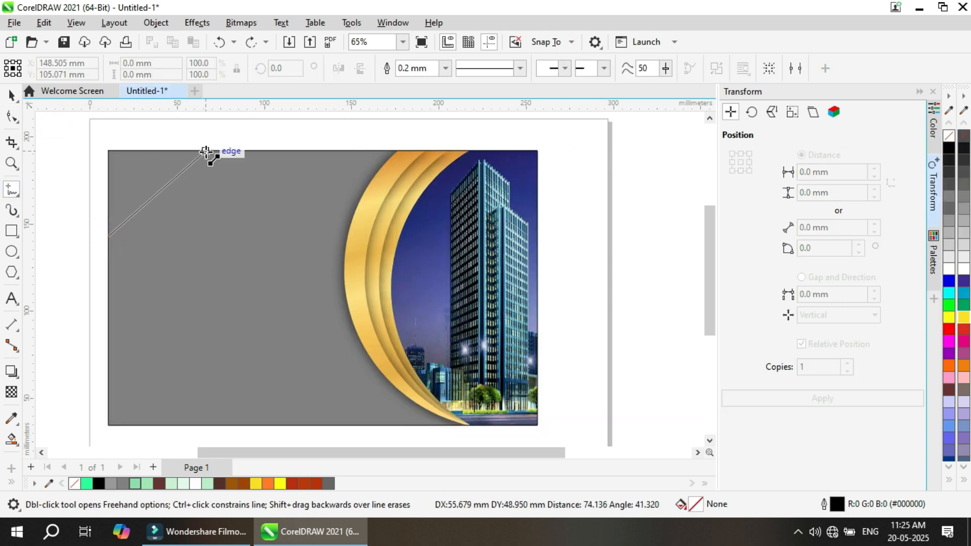
click(198, 152)
click(11, 439)
click(132, 177)
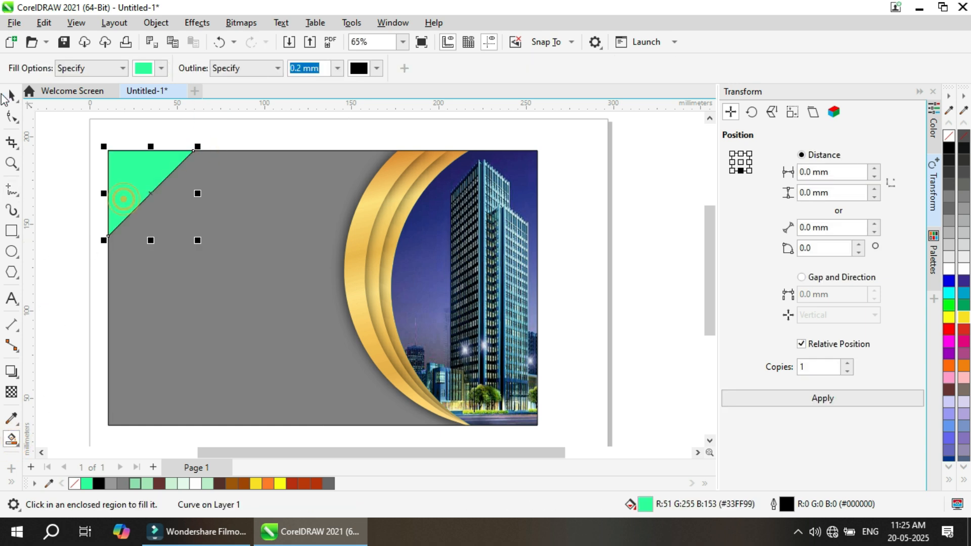
click(11, 94)
Step: Give the corner triangle a linear fountain fill along its diagonal with black ends and a dark gray middle node
key(shift+F2)
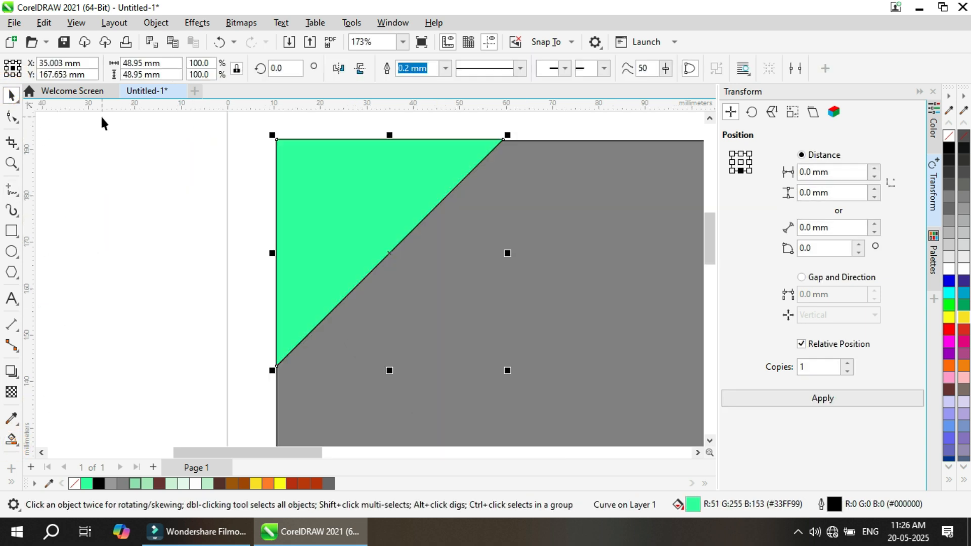
click(16, 442)
click(78, 436)
drag(438, 152, 298, 285)
click(964, 148)
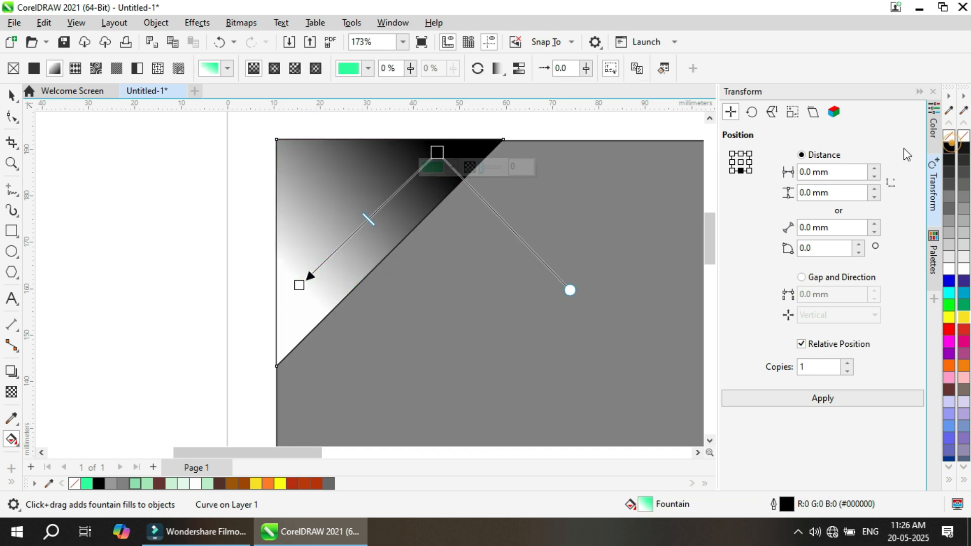
click(949, 148)
double_click(374, 212)
click(953, 175)
click(953, 187)
Step: Align the triangle's fountain fill with its diagonal edge and extend both end nodes beyond the triangle's corners
drag(293, 282, 276, 365)
drag(437, 153, 502, 141)
click(397, 242)
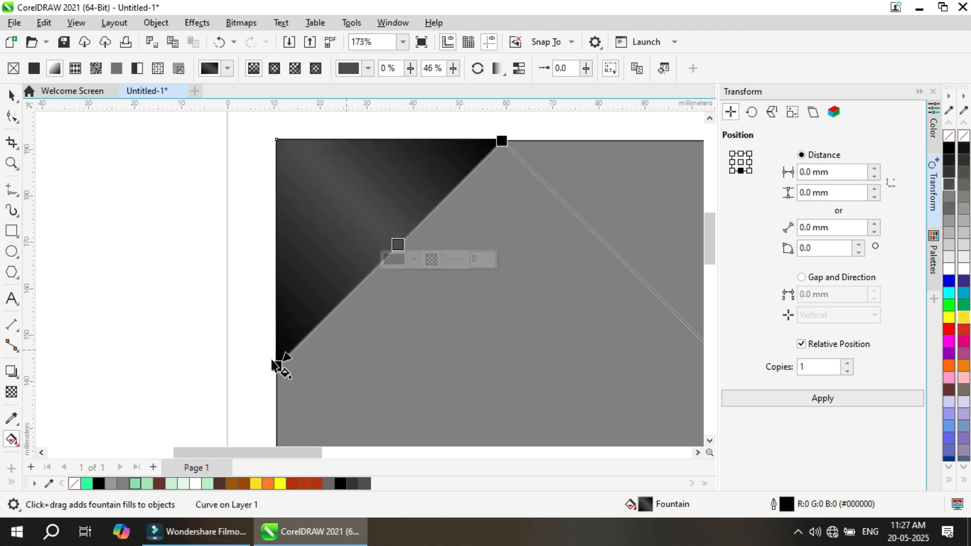
click(276, 366)
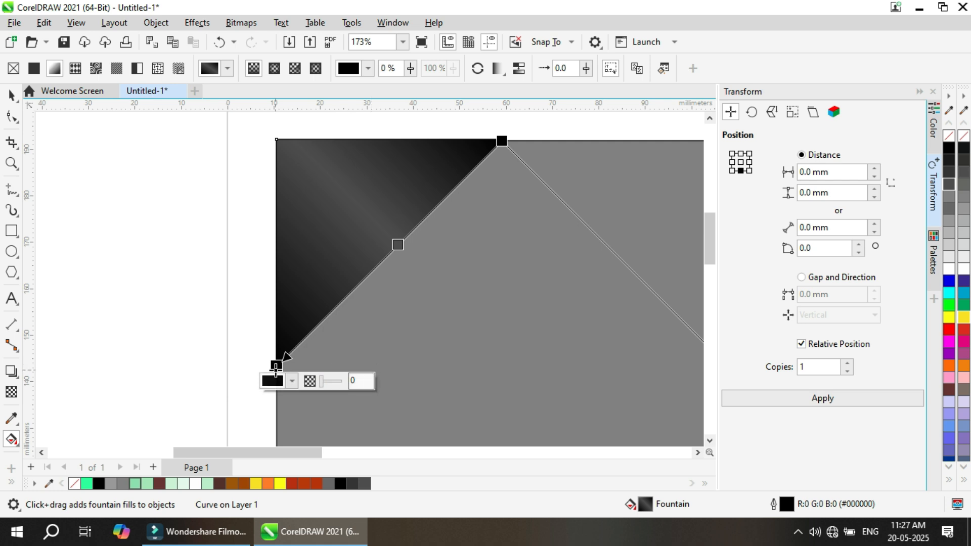
drag(276, 368, 212, 412)
drag(502, 141, 540, 101)
click(10, 100)
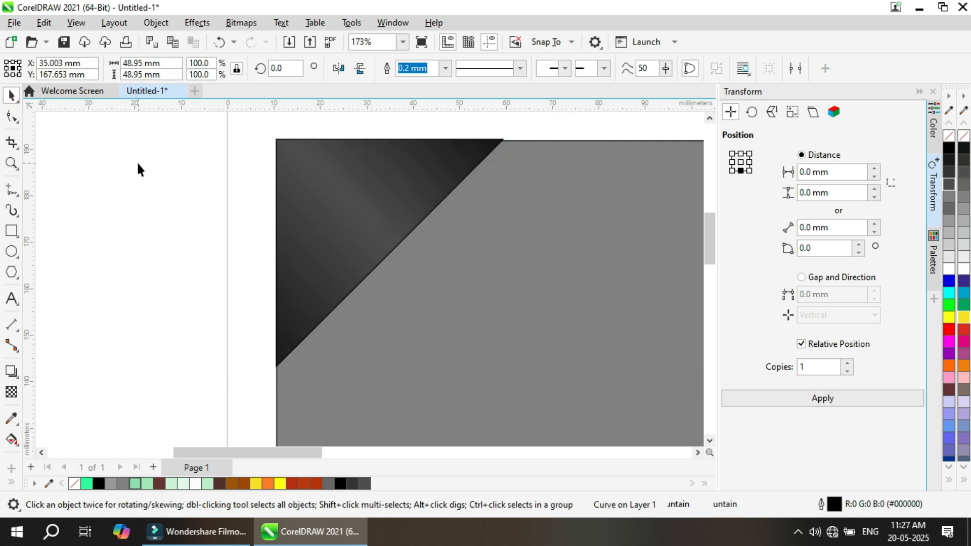
Step: Shift the dark triangle down about 0.5 mm to line up with the rectangle's top edge
click(138, 164)
scroll(366, 255, down, 3)
drag(710, 266, 711, 285)
scroll(423, 184, up, 3)
drag(318, 157, 318, 161)
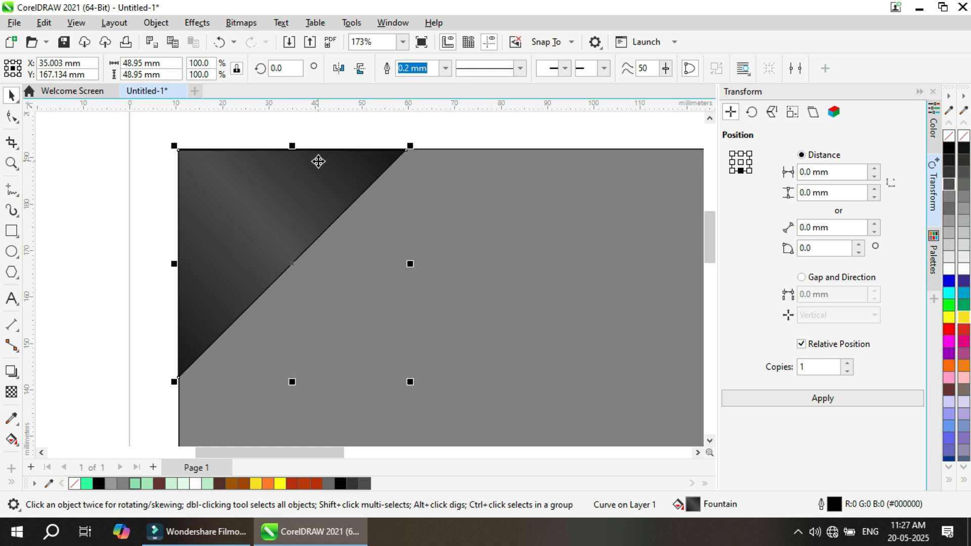
Step: Lighten the triangle's middle gradient node to gray and place a copy about 3.5 mm right and 4 mm down
click(12, 439)
mouse_move(297, 251)
mouse_down()
mouse_move(289, 254)
mouse_move(289, 241)
mouse_up()
click(481, 133)
click(11, 95)
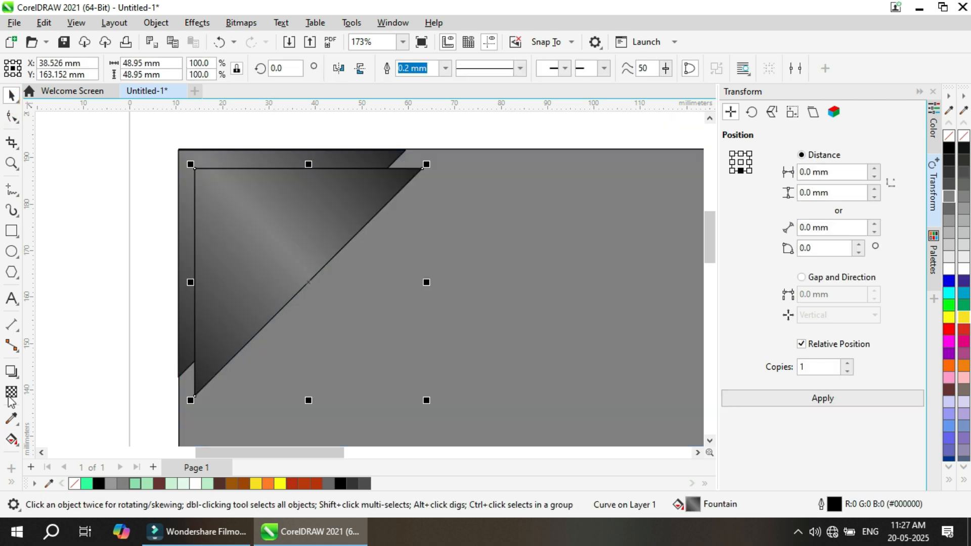
Step: Set the end node of the triangle copy's fountain fill to an orange gold sampled from the crescents
click(12, 439)
drag(130, 440, 172, 421)
scroll(271, 358, down, 3)
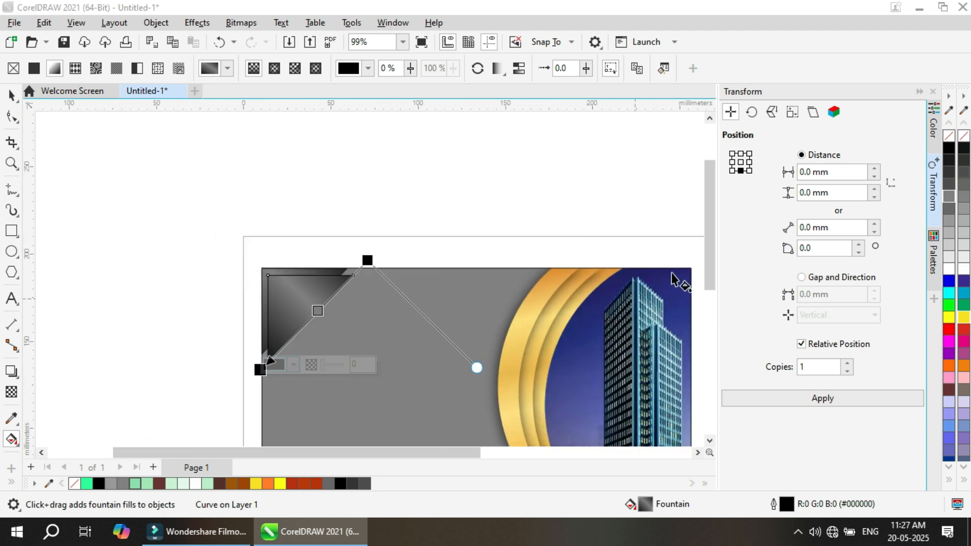
click(294, 278)
click(408, 251)
click(564, 190)
Step: Add a fill node at 65% on the triangle copy and colour it with gold sampled from the outer crescent
double_click(299, 247)
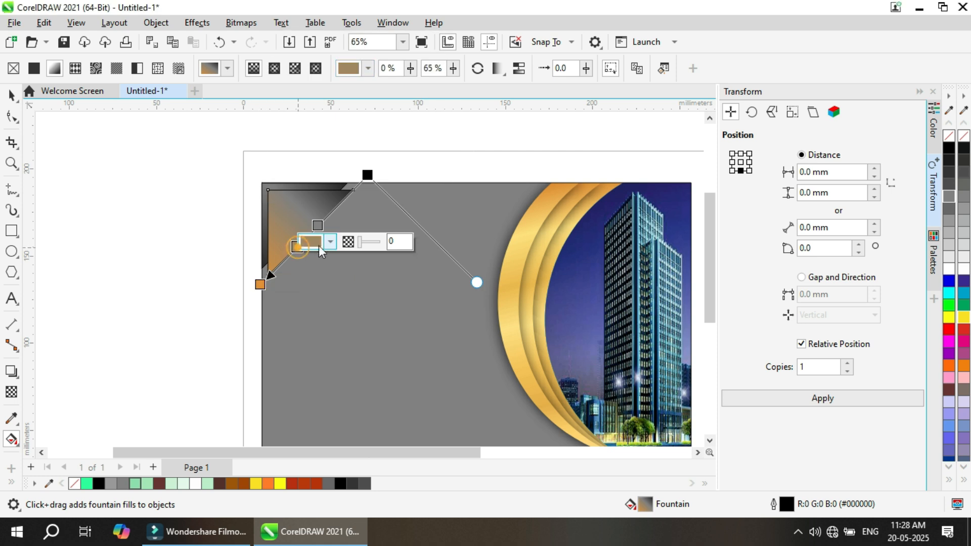
click(333, 242)
click(427, 411)
click(512, 222)
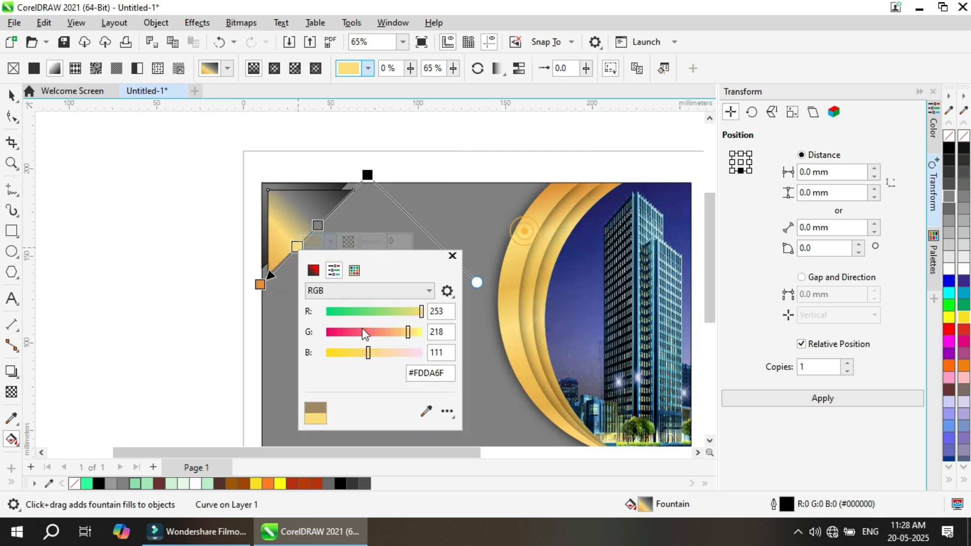
click(331, 242)
click(330, 242)
click(426, 411)
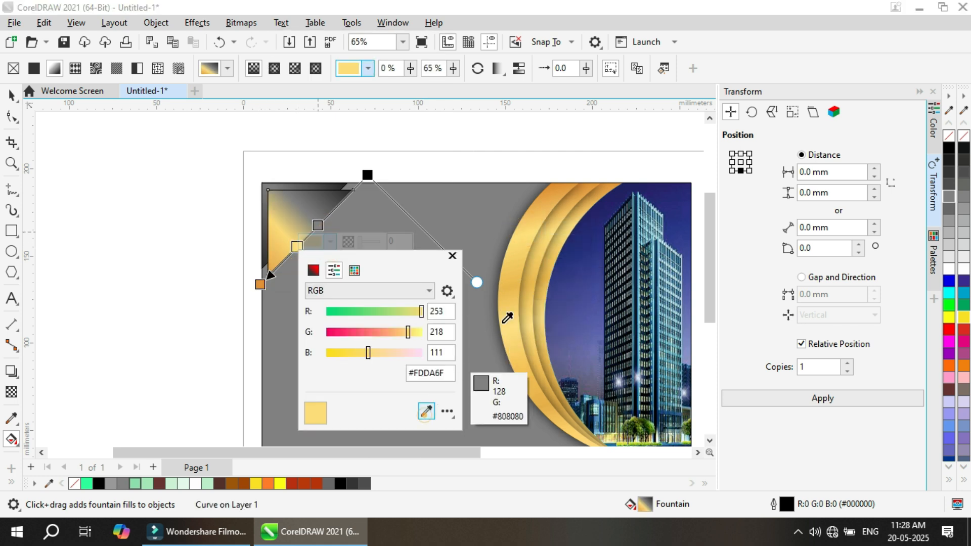
click(505, 304)
Step: Colour the triangle copy's 46% fill node #EDBA47 and add a 24% node with light gold sampled from the crescents
click(319, 225)
click(350, 220)
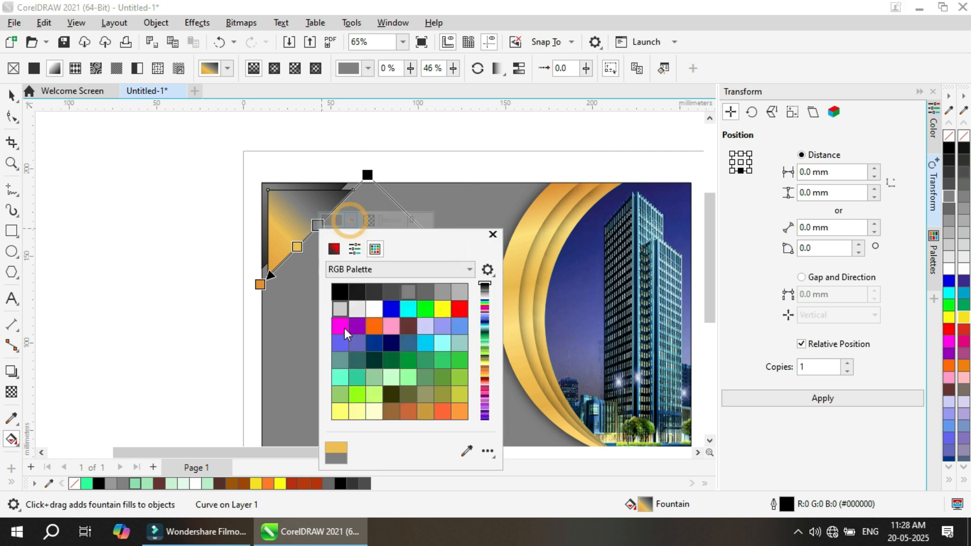
click(511, 281)
click(364, 175)
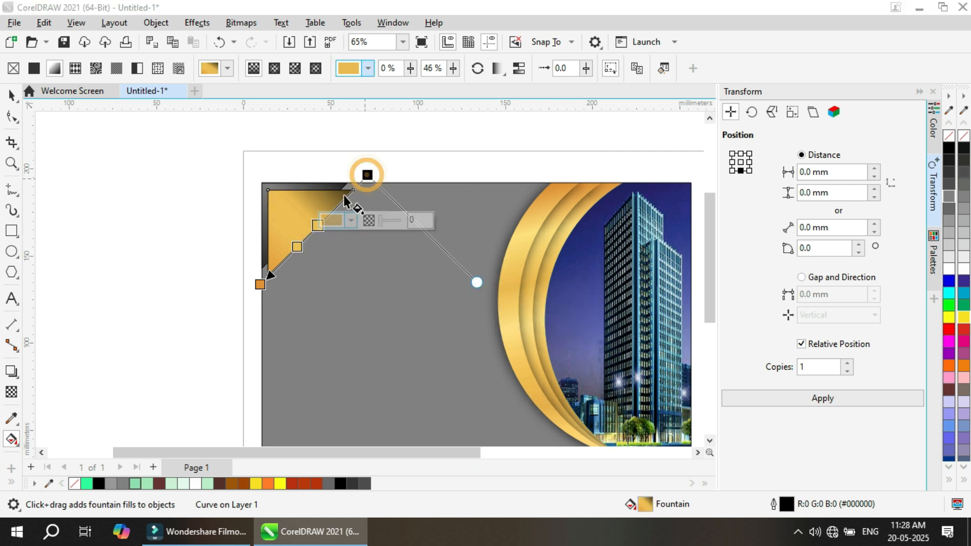
double_click(340, 201)
click(364, 198)
click(468, 368)
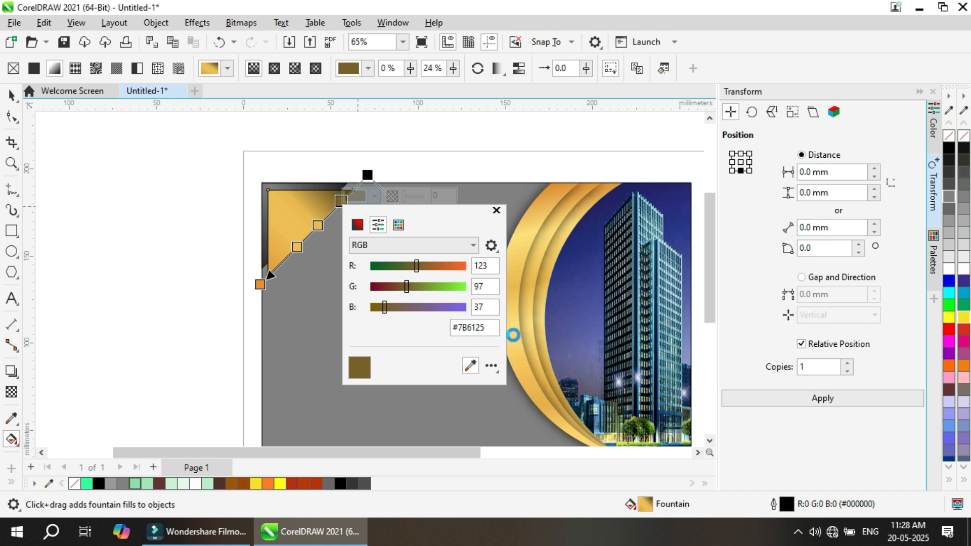
click(514, 336)
Step: Replace the black start node of the triangle copy's fountain fill with gold sampled from the crescents
click(368, 175)
click(401, 170)
click(515, 401)
click(542, 186)
drag(465, 196, 371, 201)
click(422, 345)
click(529, 387)
click(219, 243)
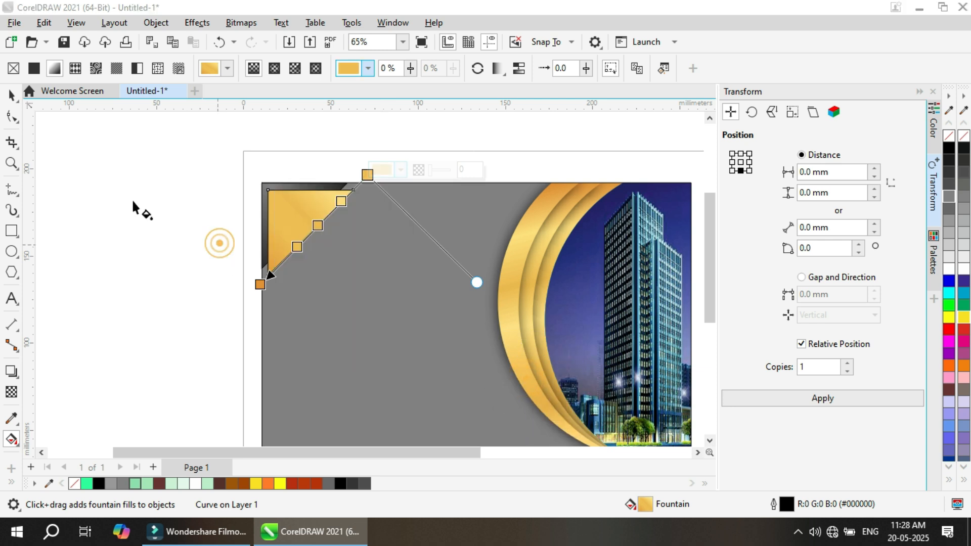
click(11, 95)
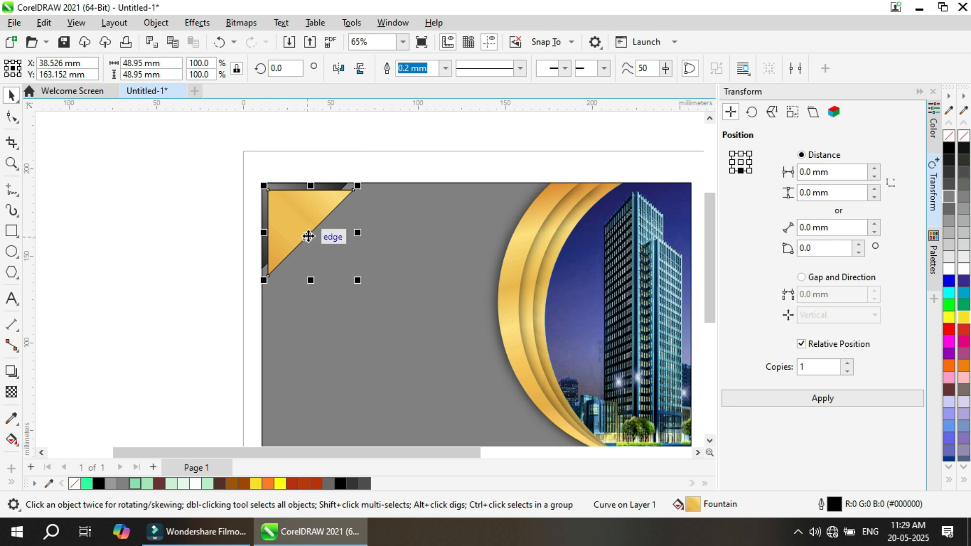
Step: Change the gold triangle's 46% fill node to #F0B050, sampling from the outer crescent
key(g)
click(351, 220)
click(447, 390)
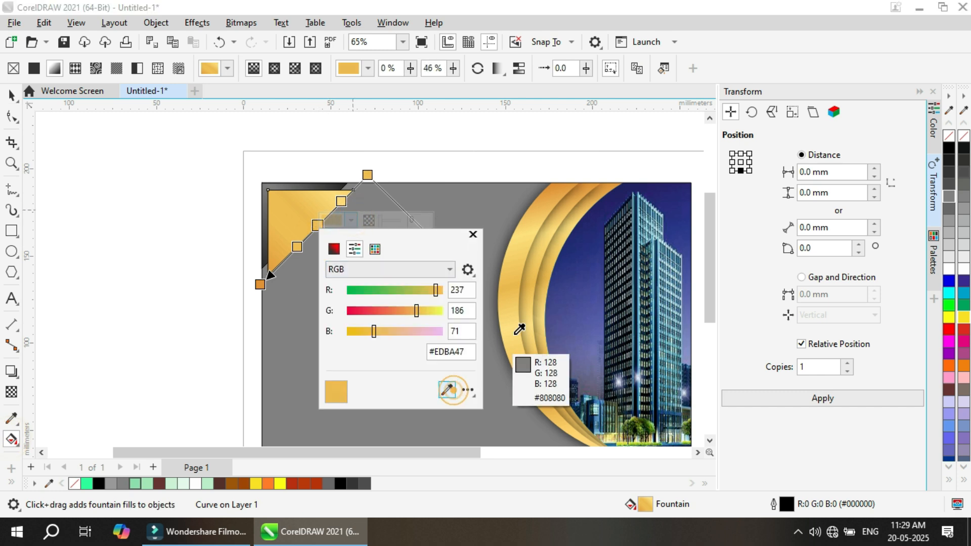
click(508, 331)
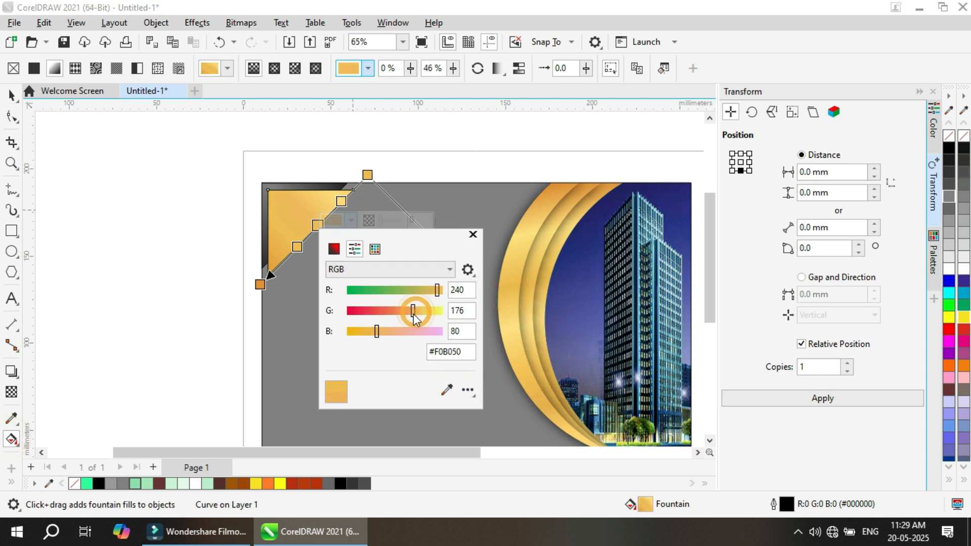
Step: Align the gold triangle with the rectangle's corner behind the dark triangle and enlarge it to about 59 mm
drag(298, 207, 292, 200)
drag(360, 278, 373, 291)
click(384, 151)
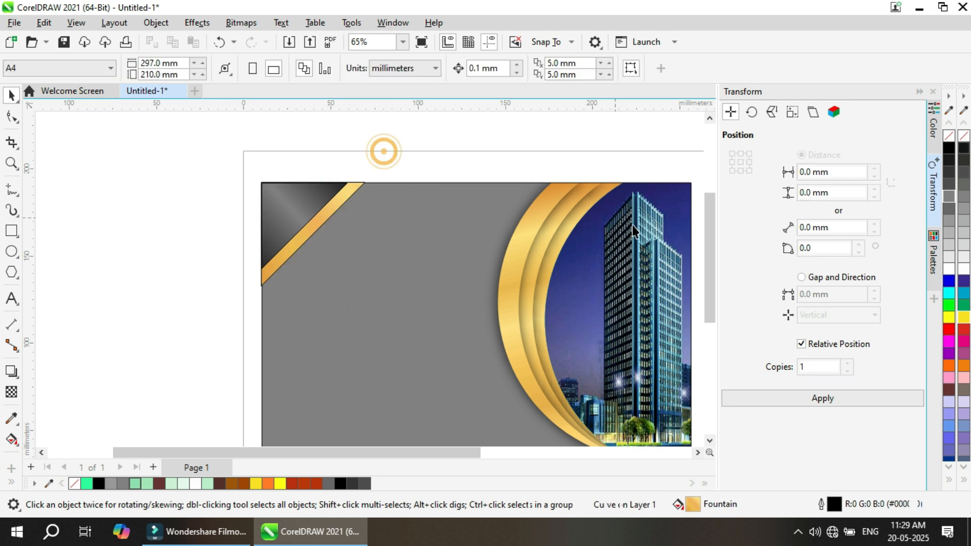
scroll(618, 235, down, 1)
scroll(132, 205, up, 1)
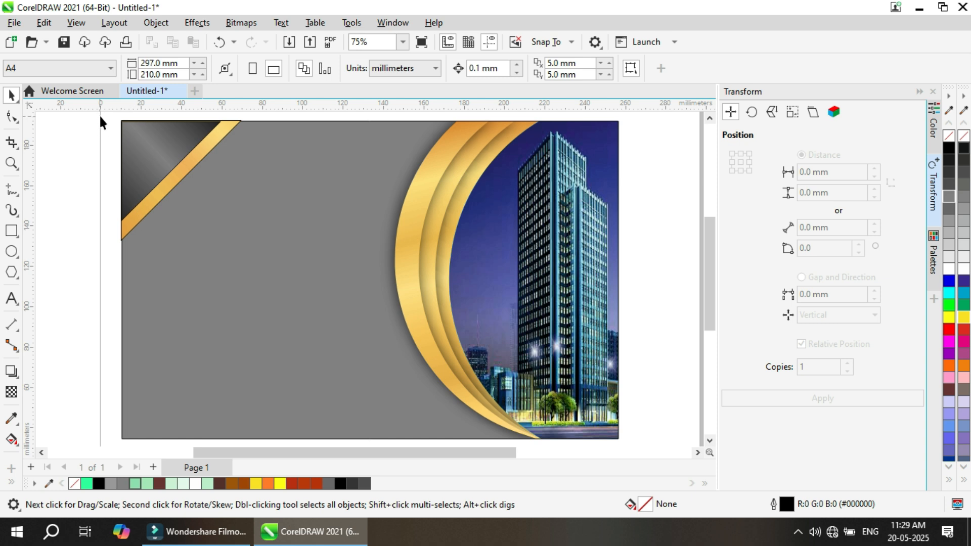
Step: Remove the outlines from the gold and dark corner triangles
drag(265, 248, 265, 248)
right_click(959, 136)
key(Escape)
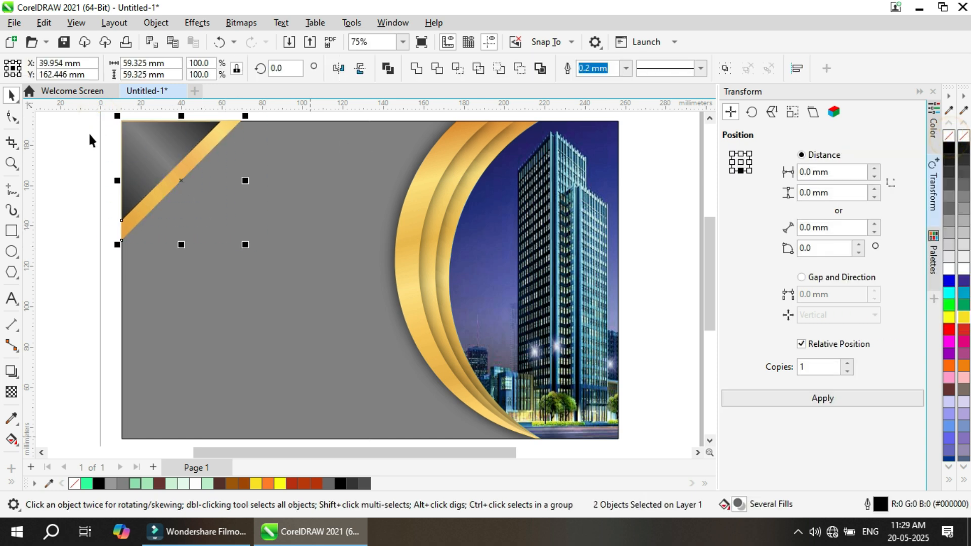
click(132, 147)
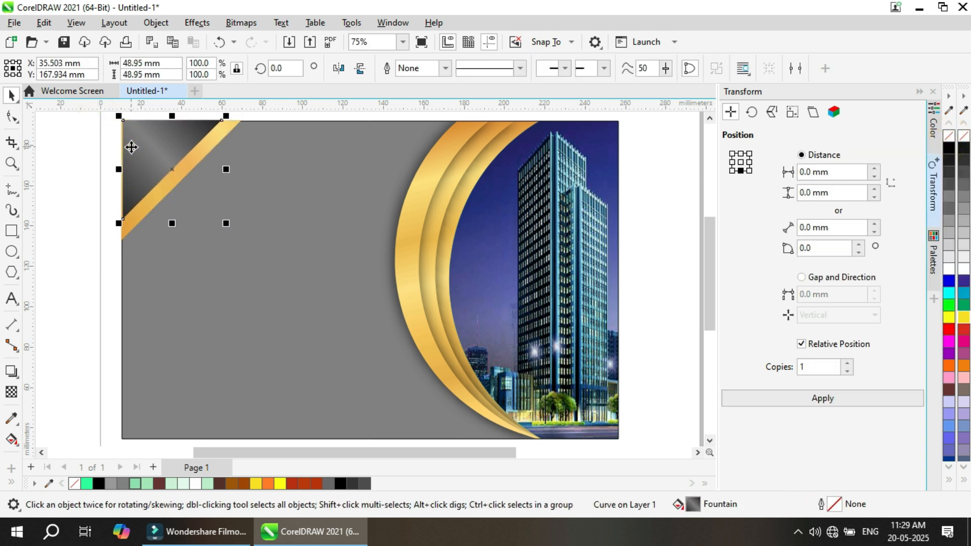
Step: Copy both corner triangles to the rectangle's lower-left corner, mirror the copy vertically, and nudge it onto the bottom edge
drag(114, 116, 168, 164)
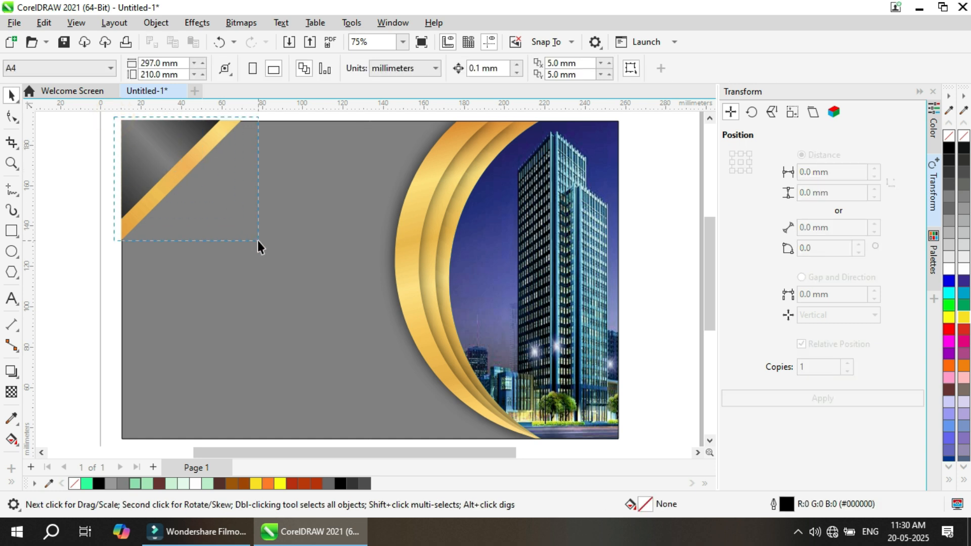
drag(257, 242, 258, 242)
drag(173, 145, 174, 343)
click(360, 69)
key(Down)
key(Down)
key(Down)
key(Down)
key(Down)
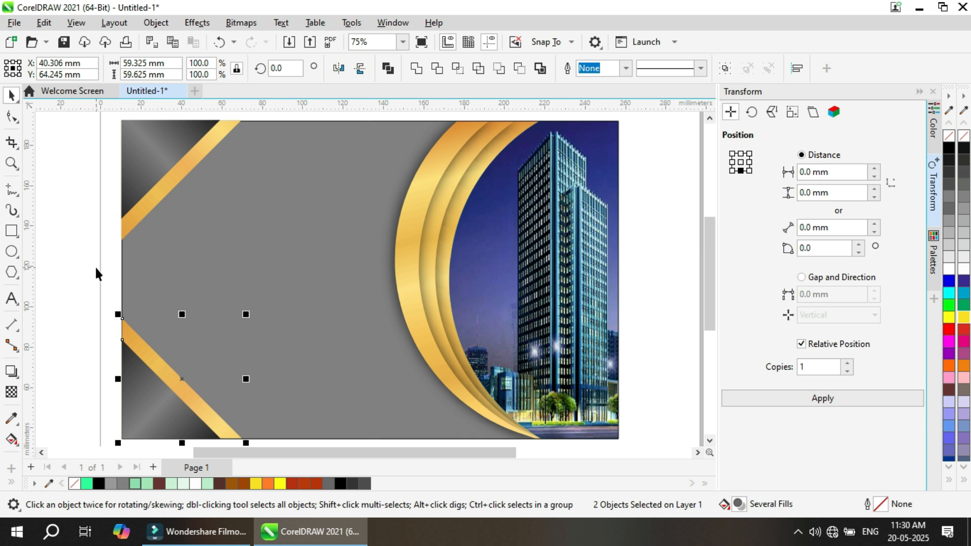
click(96, 268)
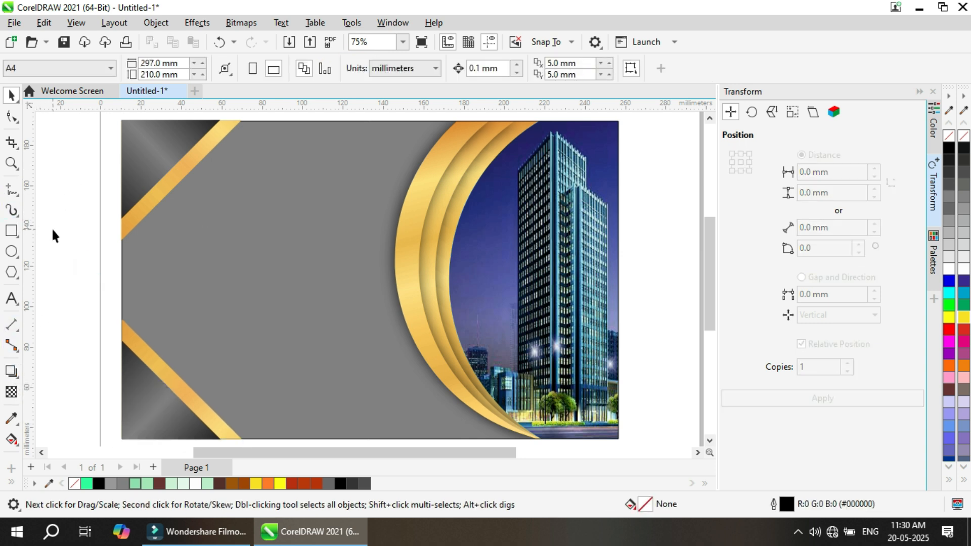
Step: Draw a narrow vertical rectangle near the design's left edge between the corners and apply a top-to-bottom linear fountain fill
click(11, 230)
drag(130, 178, 147, 387)
click(11, 439)
drag(138, 183, 139, 375)
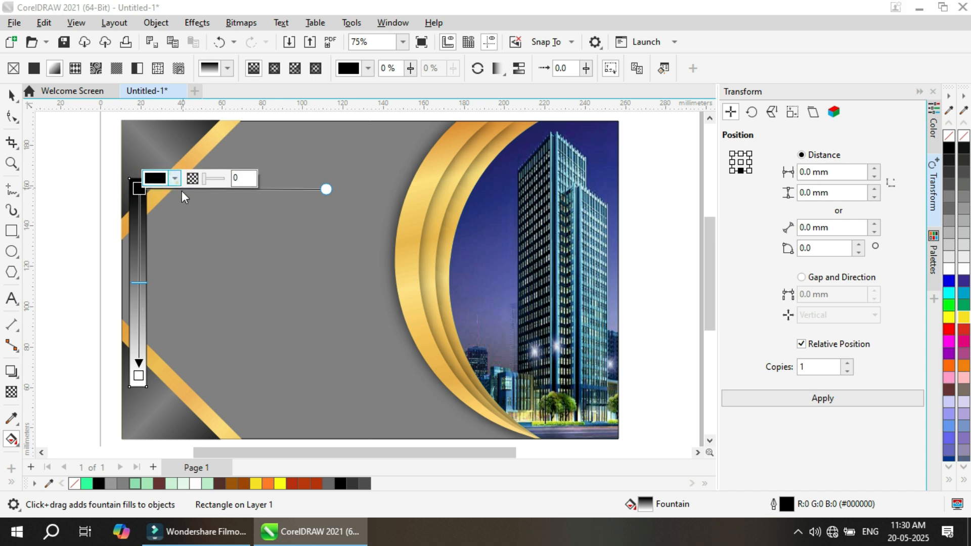
Step: Set the start node of the narrow rectangle's fountain fill to #E19431, sampled from the top of the crescents
click(175, 179)
click(271, 348)
click(474, 124)
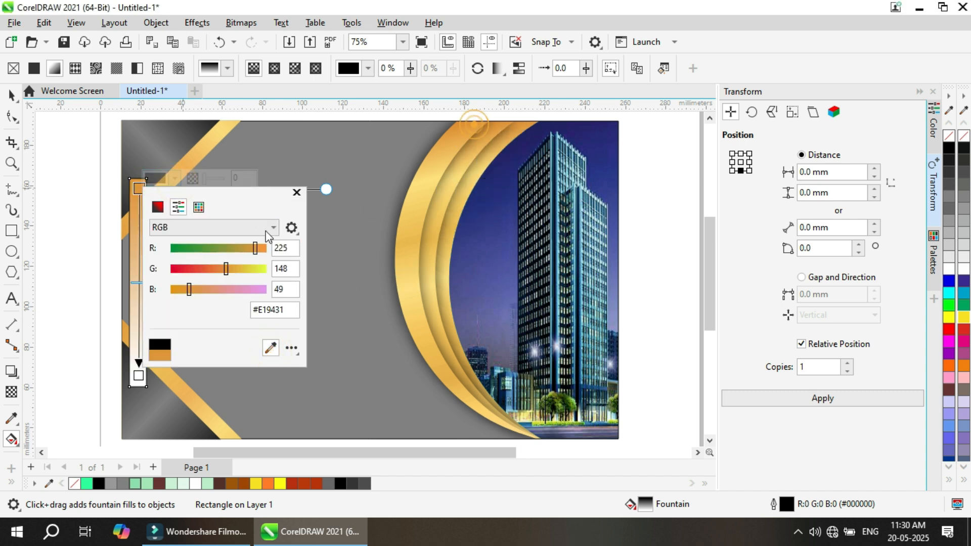
Step: Add a node at 14% of the narrow rectangle's fountain fill and sample its colour from the upper part of the crescents
double_click(139, 214)
click(175, 205)
click(270, 374)
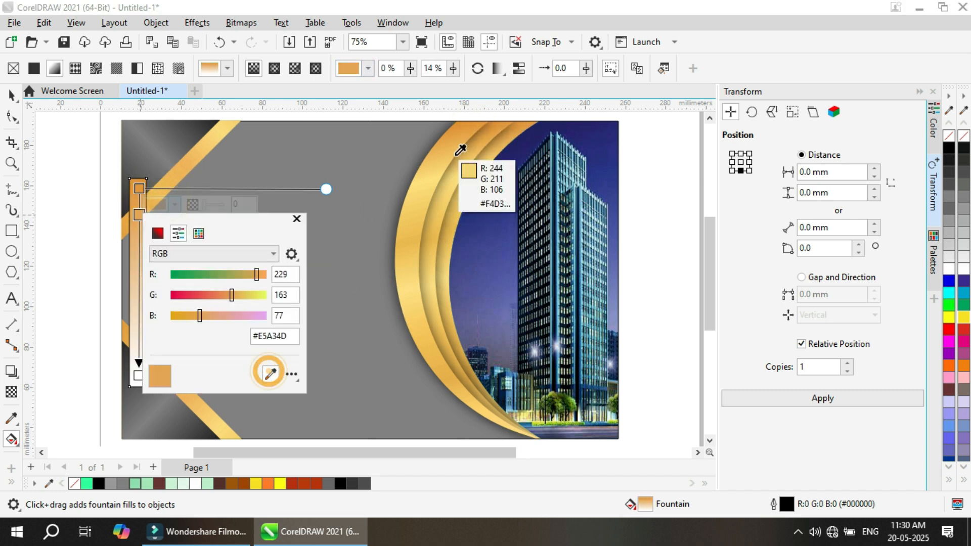
click(437, 155)
key(Escape)
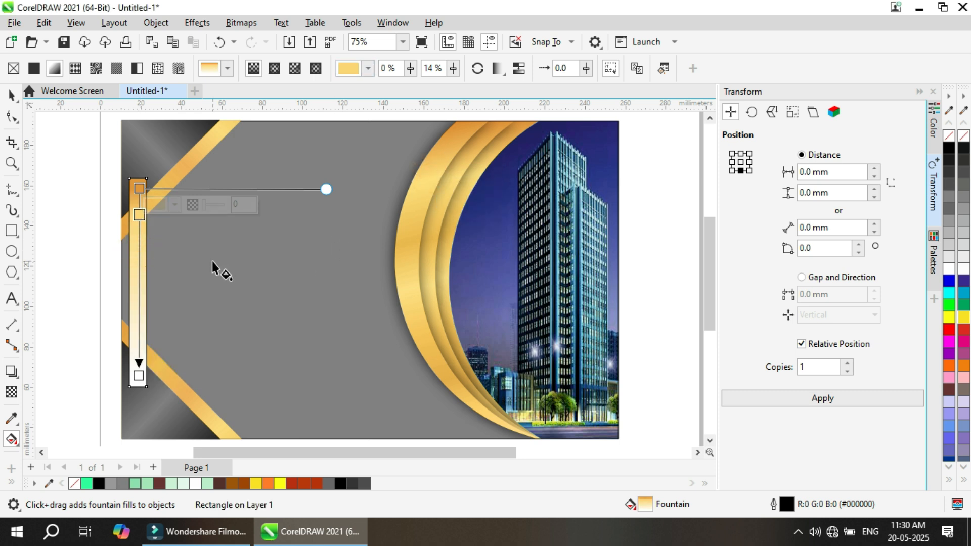
Step: Add a fill node at 27% and sample its gold from the outer crescent's upper middle
double_click(139, 238)
click(175, 228)
click(271, 398)
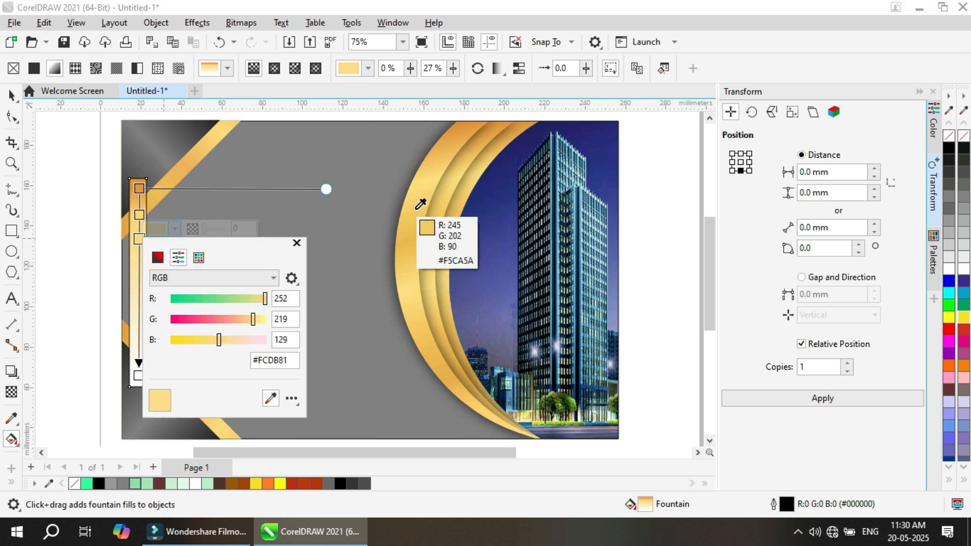
click(418, 228)
key(Escape)
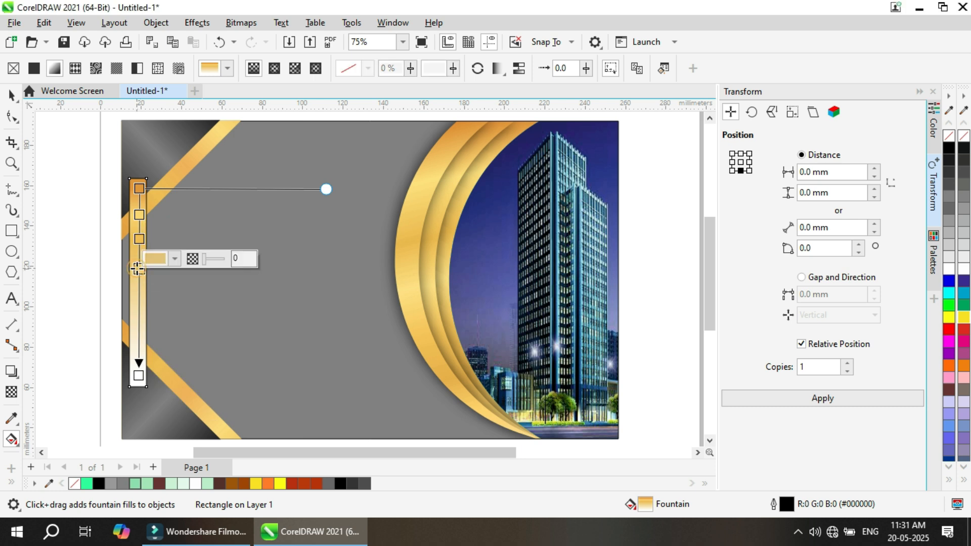
Step: Add a fill node at 43% on the narrow rectangle and sample its colour from the outer crescent's left edge
double_click(138, 269)
click(174, 259)
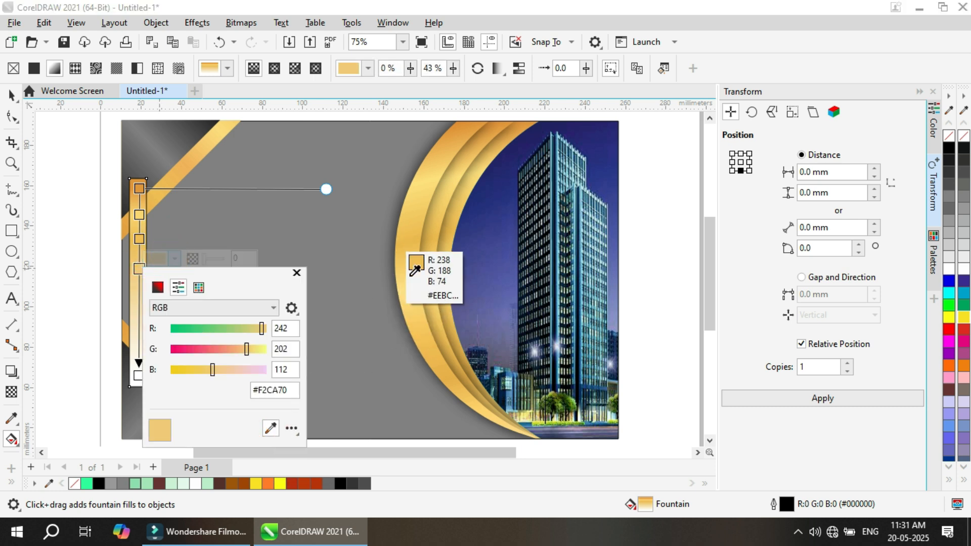
click(406, 306)
click(271, 429)
click(400, 238)
key(Escape)
Step: Add a fill node at 58% and set it to #FEDE78, sampled from the outer crescent's light band
double_click(138, 297)
click(178, 292)
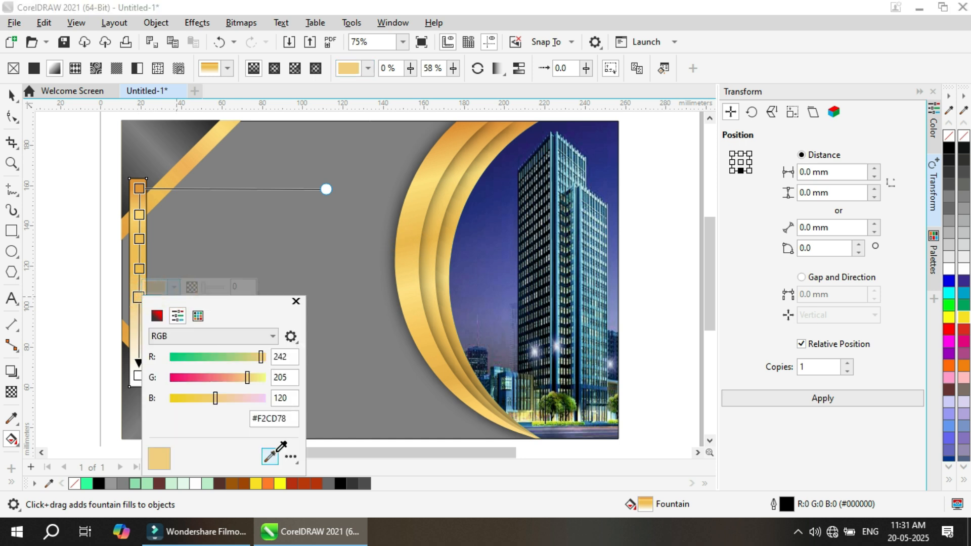
click(269, 457)
click(404, 293)
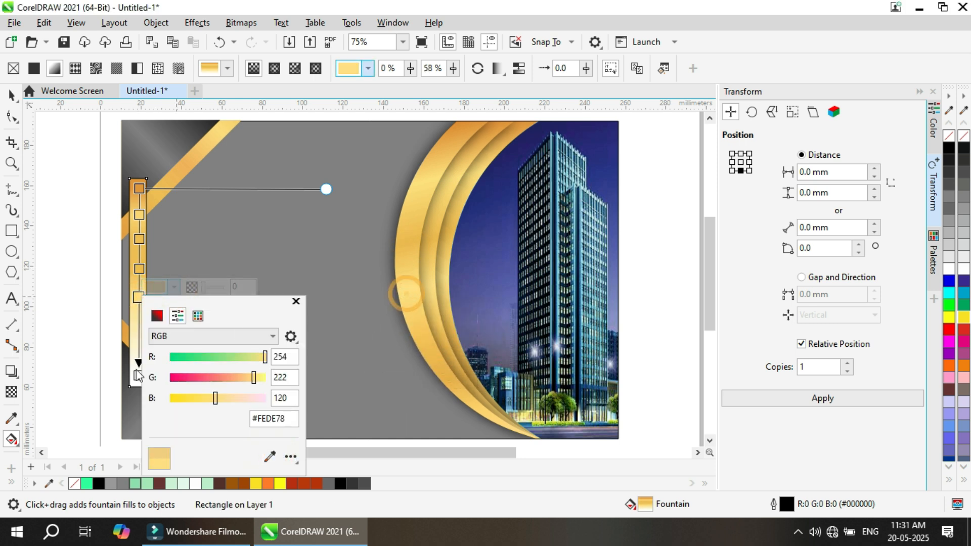
key(Escape)
Step: Add a fill node at 73% and sample its gold from the lower part of the crescents
double_click(138, 325)
click(173, 315)
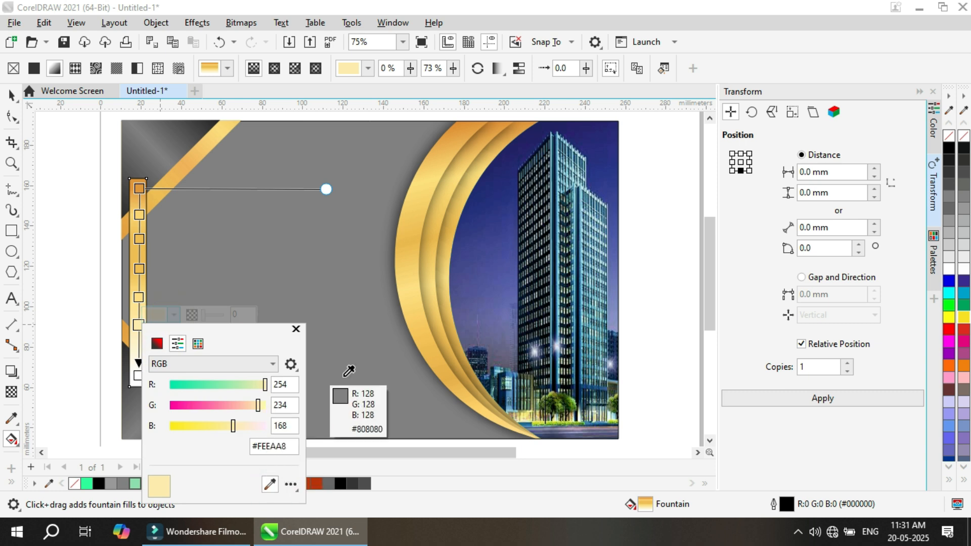
click(427, 357)
click(138, 375)
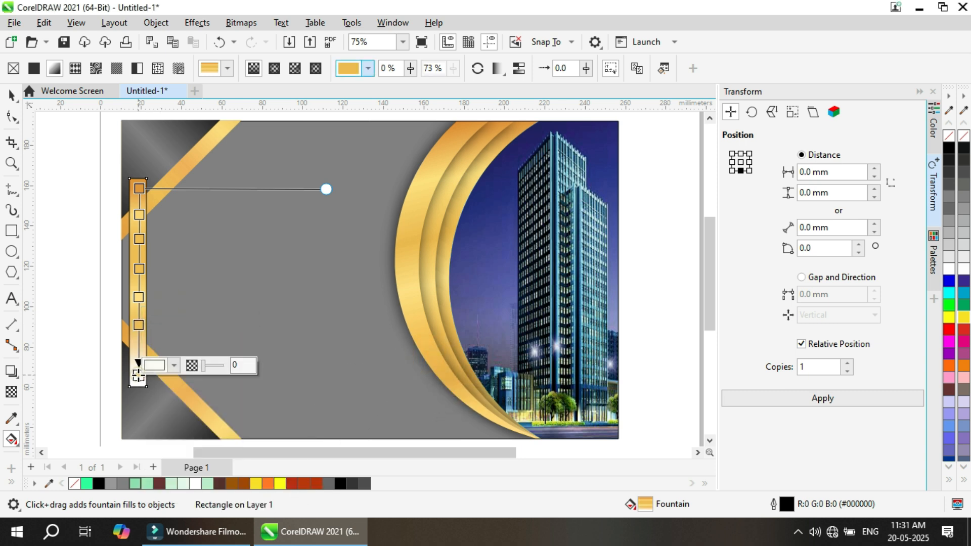
click(173, 365)
Step: Add a fill node at 85% and set it to the darker gold #E29834
double_click(138, 347)
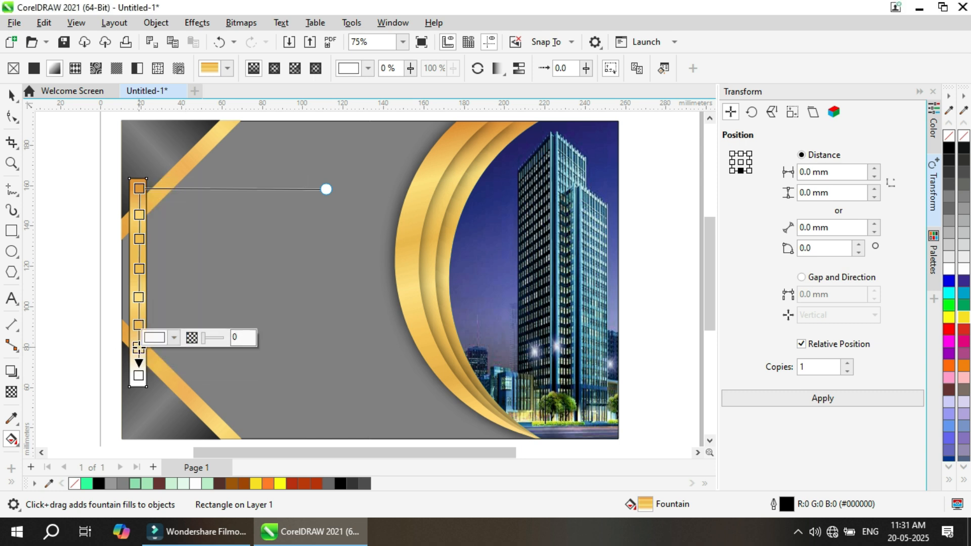
click(173, 337)
click(269, 309)
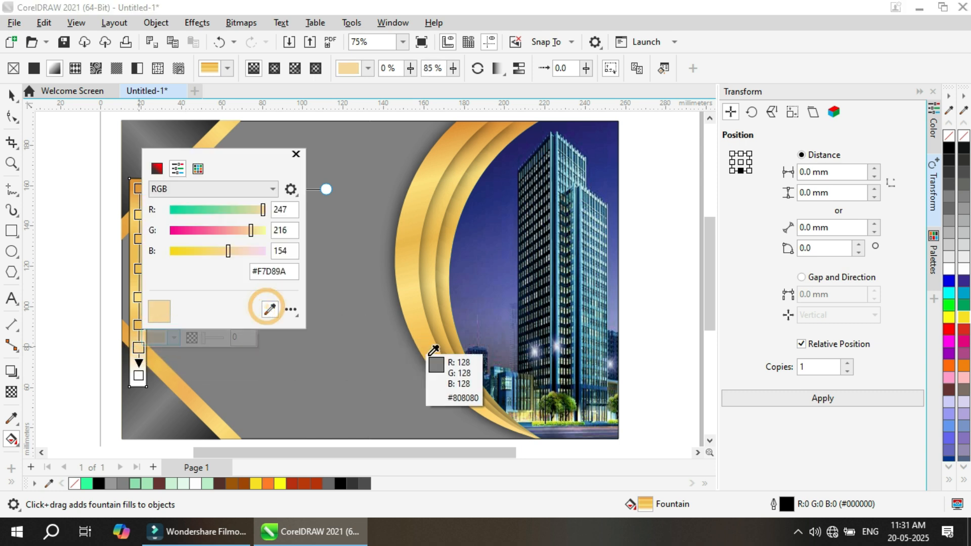
click(470, 403)
click(269, 308)
click(462, 379)
click(270, 308)
click(484, 410)
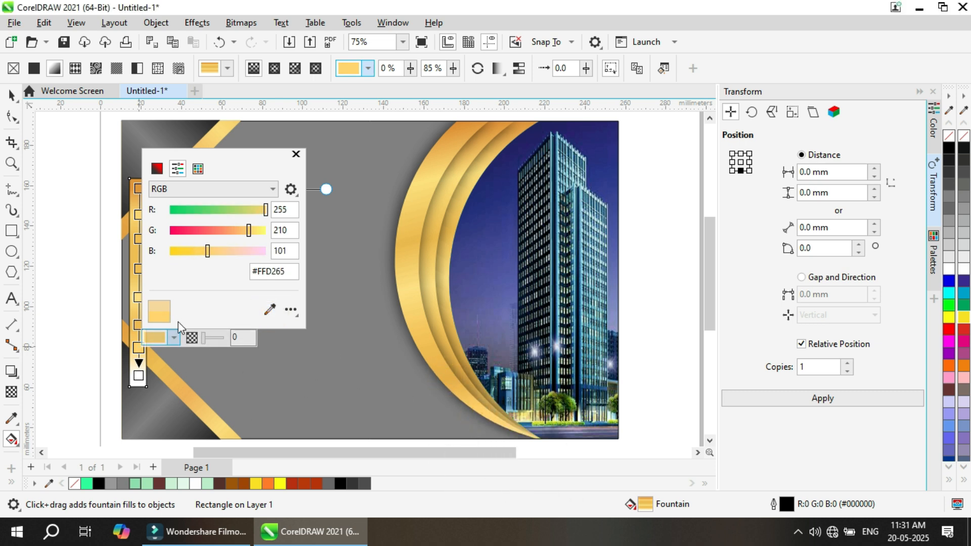
click(270, 308)
click(135, 275)
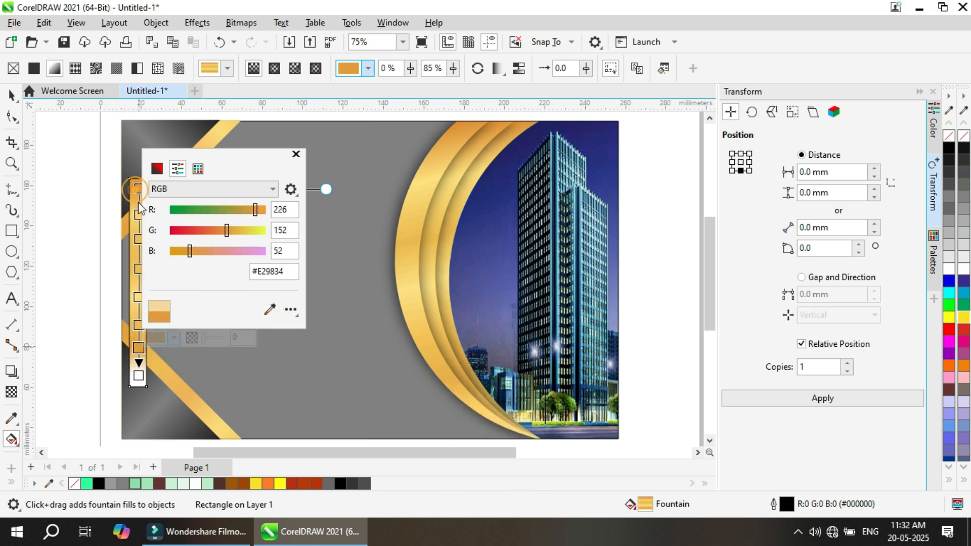
Step: Recolour the 58% fill node to #E39936, sampled from the narrow rectangle's start node
click(137, 296)
click(176, 288)
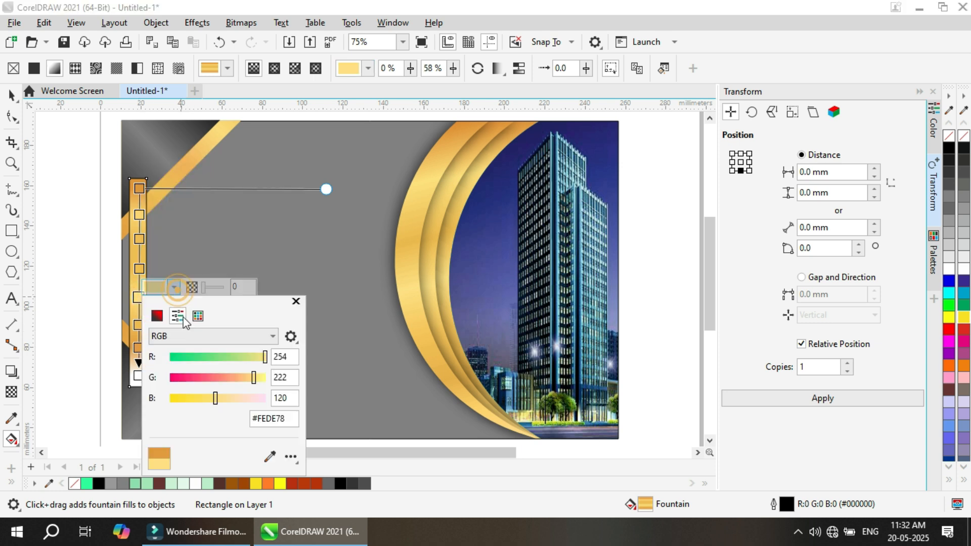
click(270, 457)
click(139, 190)
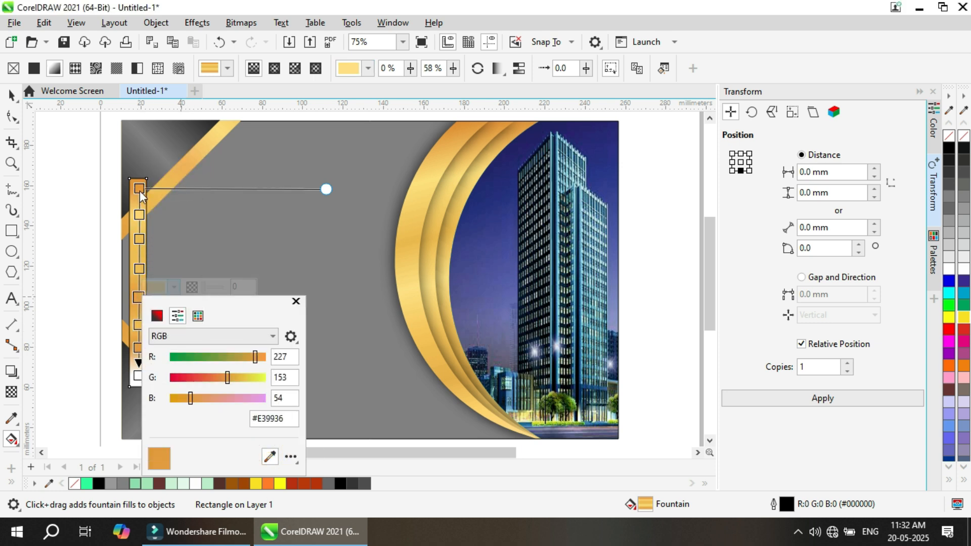
click(148, 264)
click(268, 455)
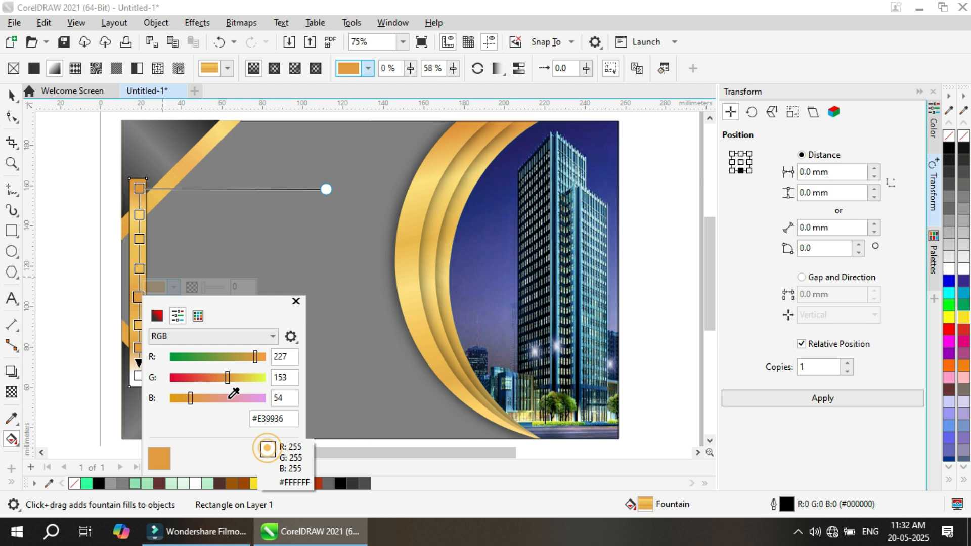
click(139, 190)
Step: Set the fill's end node to a light gold sampled from the lower tip of the crescents
click(139, 376)
click(173, 366)
click(269, 337)
click(502, 423)
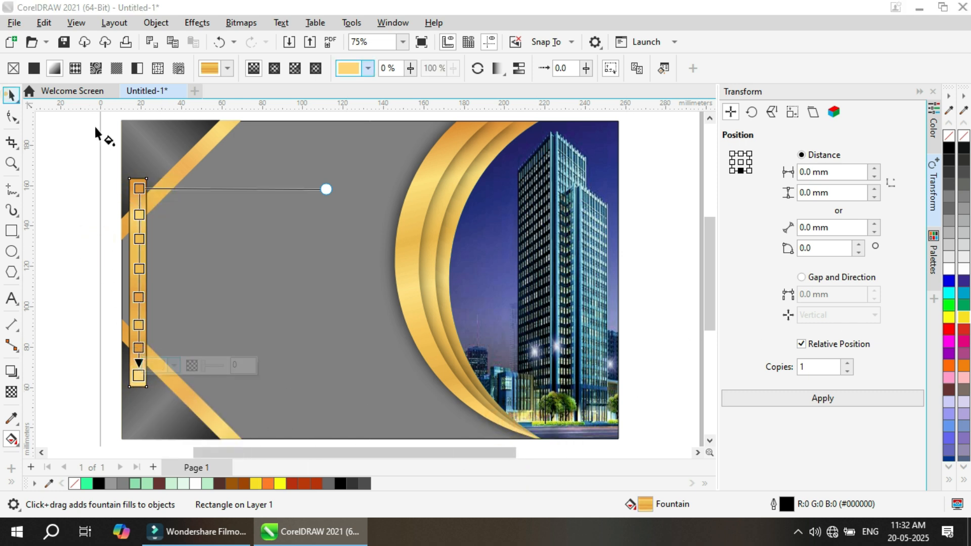
click(11, 94)
Step: Remove the gold bar's outline and place two narrower copies beside it, about 3.9 mm and 2.5 mm wide
drag(134, 266, 163, 286)
right_click(159, 266)
click(159, 278)
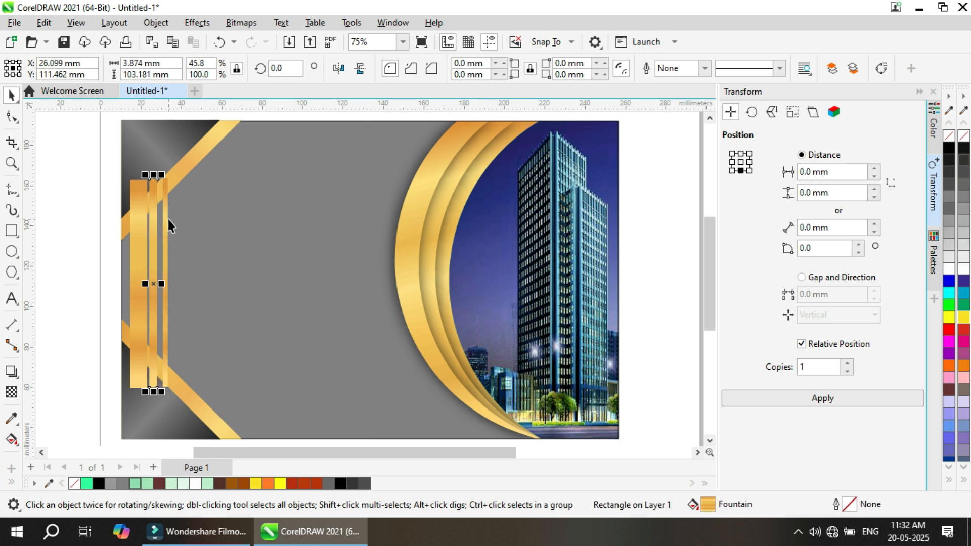
Step: Nudge the narrow copies left to tighten the gaps between the three gold bars
key(Left)
key(Left)
key(Left)
key(Left)
key(Left)
key(Left)
key(Left)
key(Left)
key(Left)
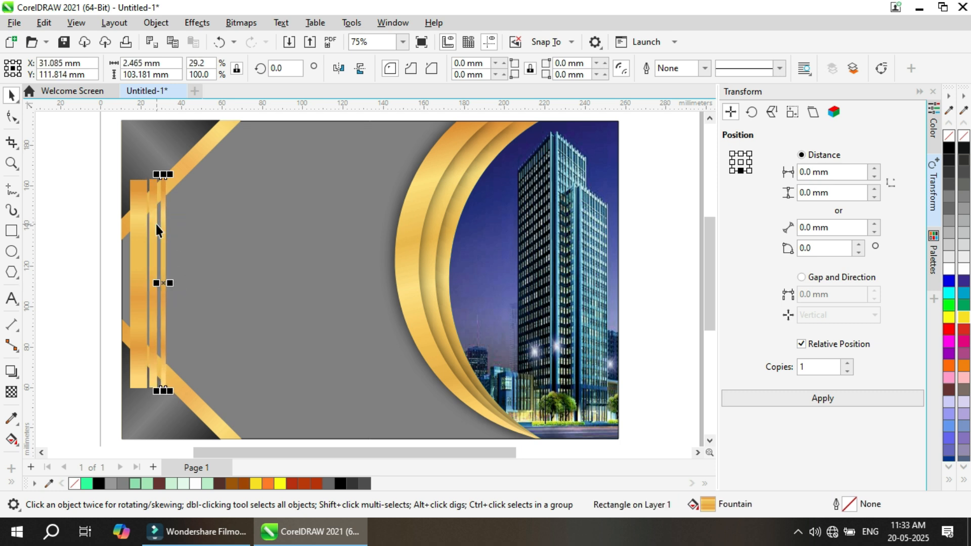
Step: Apply a rightward drop shadow to all three gold bars with a feathering of 84
drag(83, 170, 184, 373)
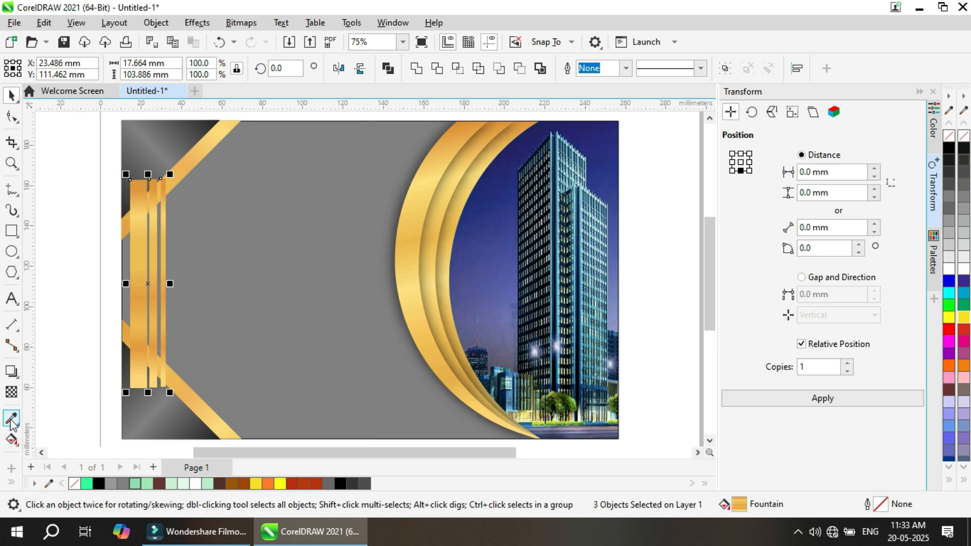
click(11, 372)
drag(130, 284, 162, 287)
drag(389, 73, 431, 87)
click(391, 70)
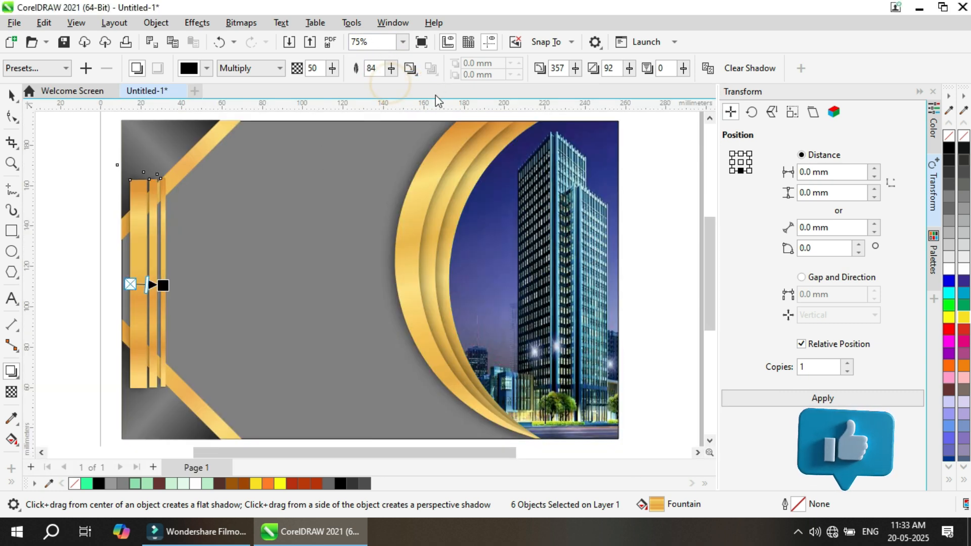
click(11, 95)
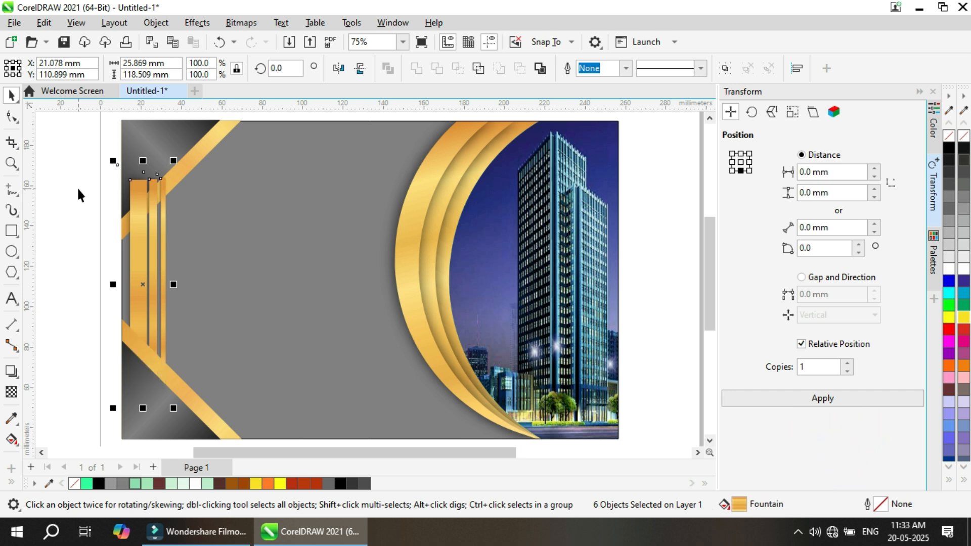
Step: Bring the upper corner triangles in front of the gold bars
drag(115, 115, 199, 231)
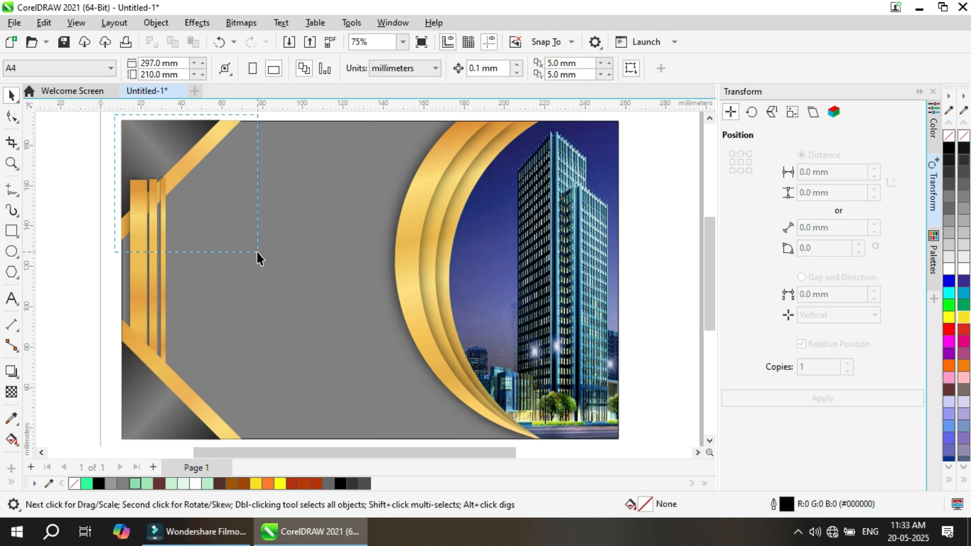
drag(257, 252, 257, 252)
click(90, 216)
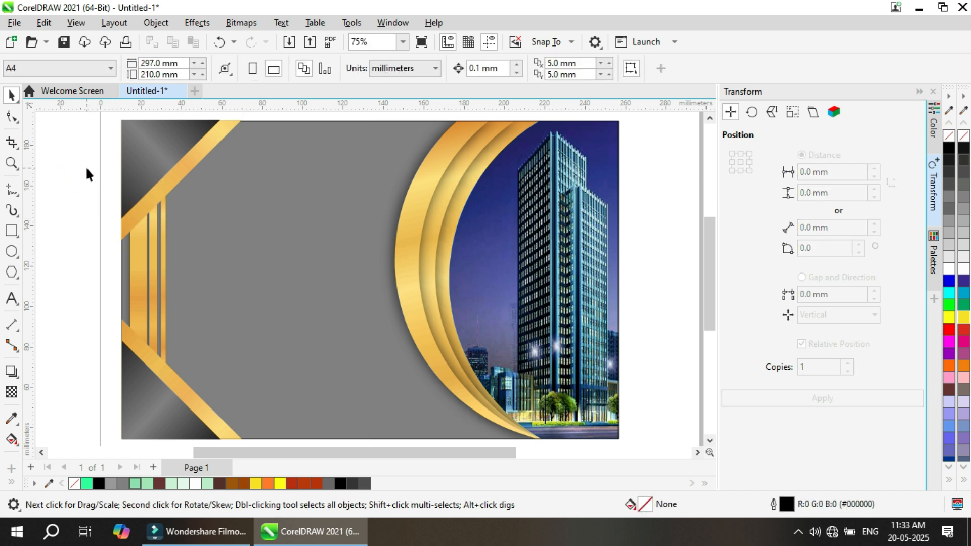
Step: Apply a drop shadow to the lower corner's gold triangle and increase its feathering
drag(189, 409, 242, 380)
click(87, 326)
click(11, 439)
click(11, 371)
click(180, 383)
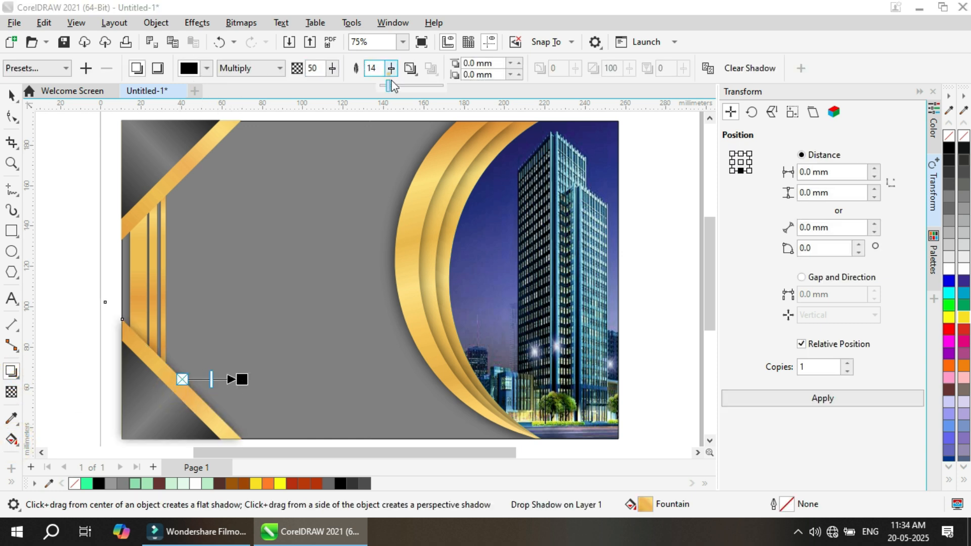
drag(388, 84, 408, 88)
Step: Try to add a downward drop shadow to the upper corner's dark triangle
drag(171, 120, 181, 260)
drag(166, 221, 170, 219)
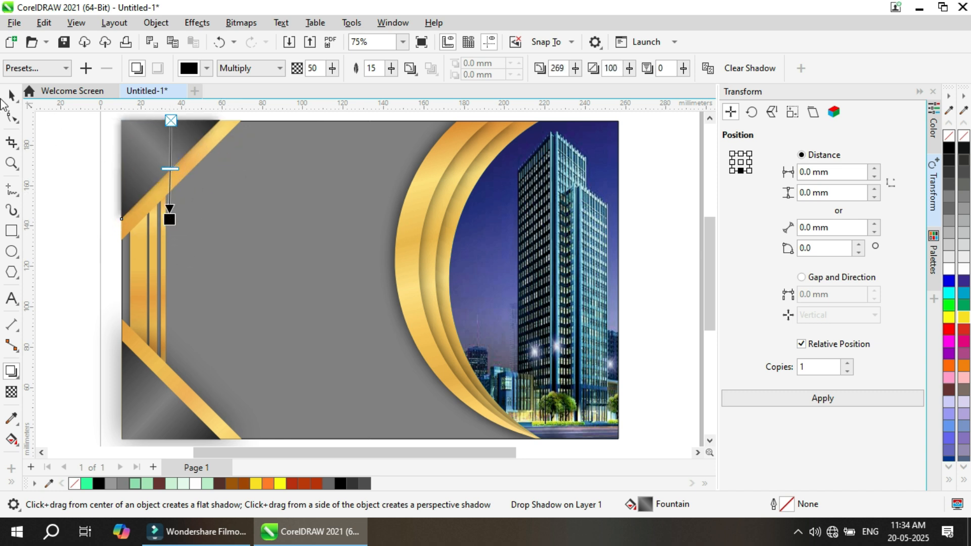
click(4, 95)
Step: Group the gold and dark triangles of the upper corner
drag(99, 116, 179, 182)
drag(260, 250, 261, 249)
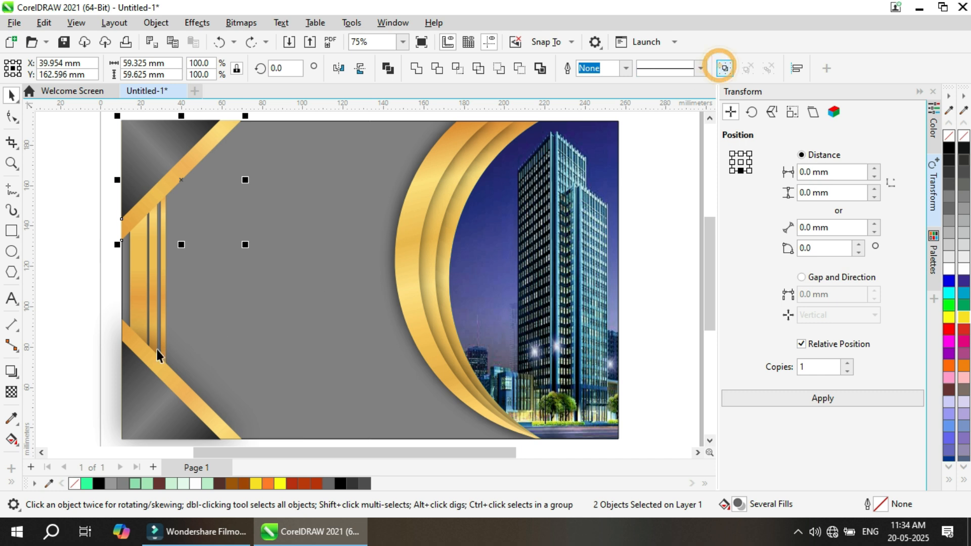
click(133, 375)
shift+click(146, 349)
click(726, 70)
click(76, 191)
click(131, 193)
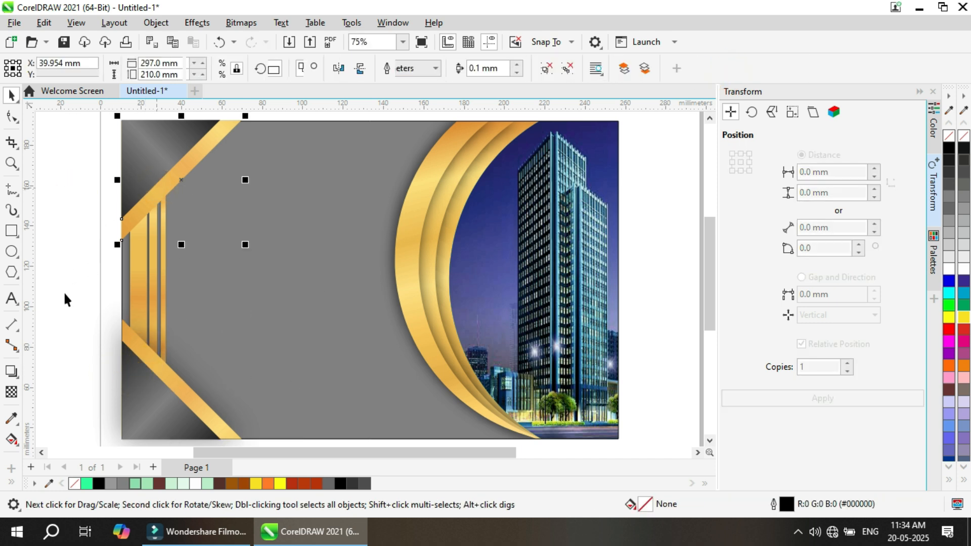
Step: Apply a rightward drop shadow to the upper corner triangles and adjust its feathering
click(11, 371)
drag(189, 191, 250, 178)
click(391, 68)
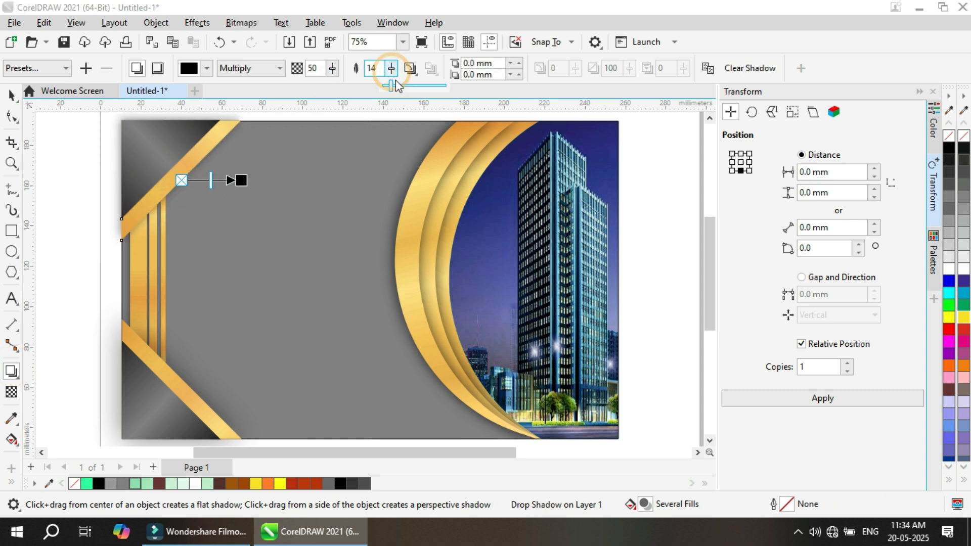
click(11, 95)
Step: Group the upper corner triangles together with their drop shadow
scroll(64, 199, down, 1)
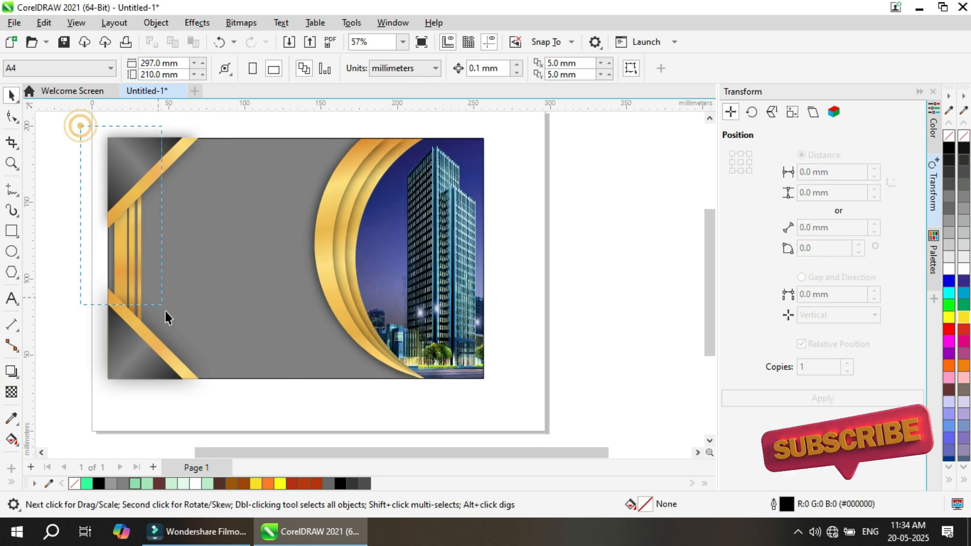
click(150, 250)
right_click(150, 249)
click(195, 257)
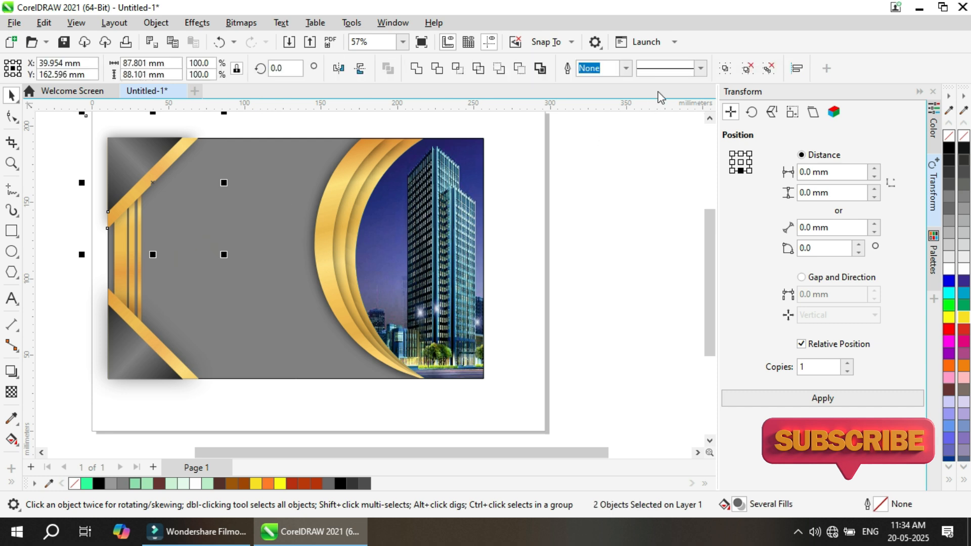
key(ctrl+g)
Step: Select the three gold bars with their drop shadows and group them
drag(77, 170, 170, 358)
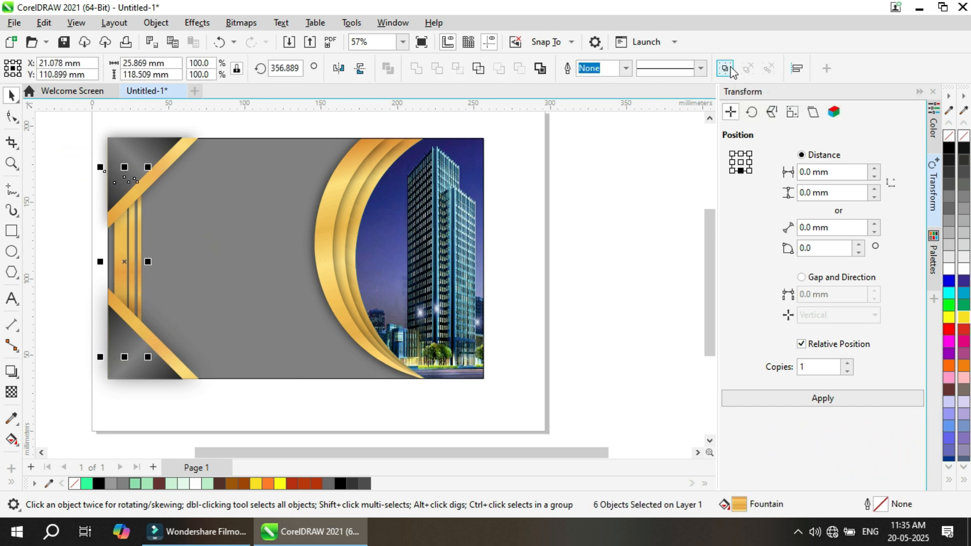
right_click(120, 244)
click(66, 209)
double_click(128, 241)
click(114, 267)
click(47, 201)
click(132, 266)
drag(66, 174, 158, 357)
click(725, 68)
Step: Ungroup the lower corner objects completely and regroup the triangles with their drop shadow
click(124, 329)
drag(58, 269, 201, 410)
right_click(126, 343)
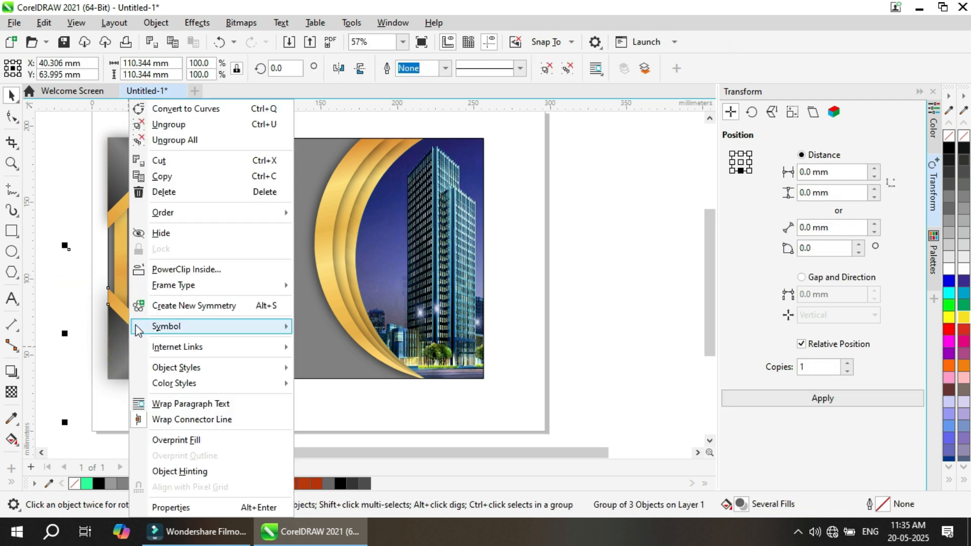
click(183, 141)
right_click(105, 283)
click(256, 145)
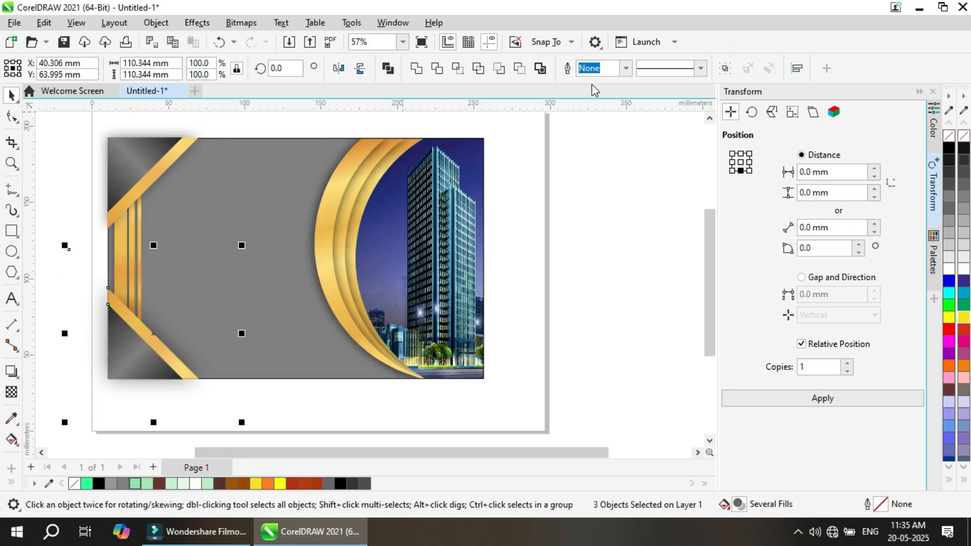
click(726, 68)
Step: PowerClip the grouped lower corner triangles inside the grey background rectangle
right_click(145, 342)
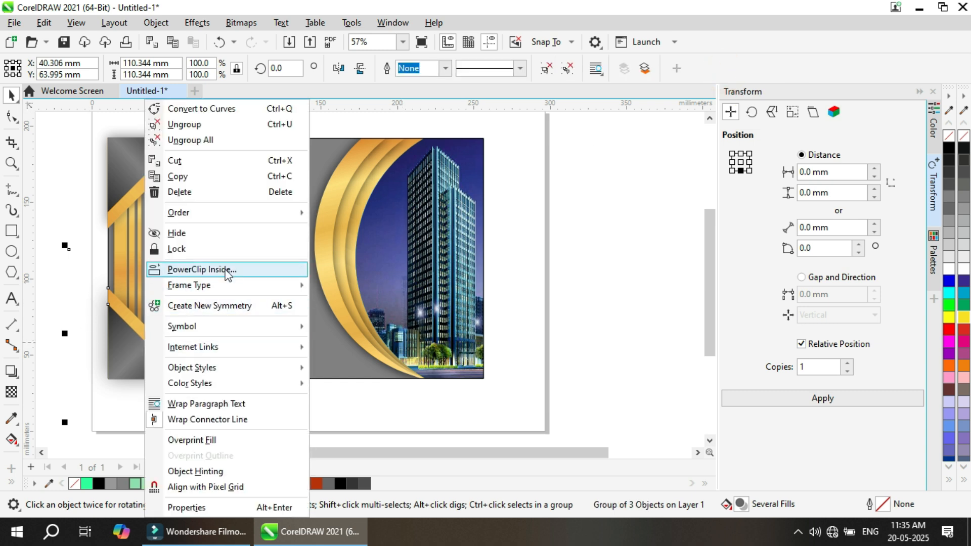
click(224, 270)
click(217, 281)
click(473, 308)
click(124, 288)
key(Escape)
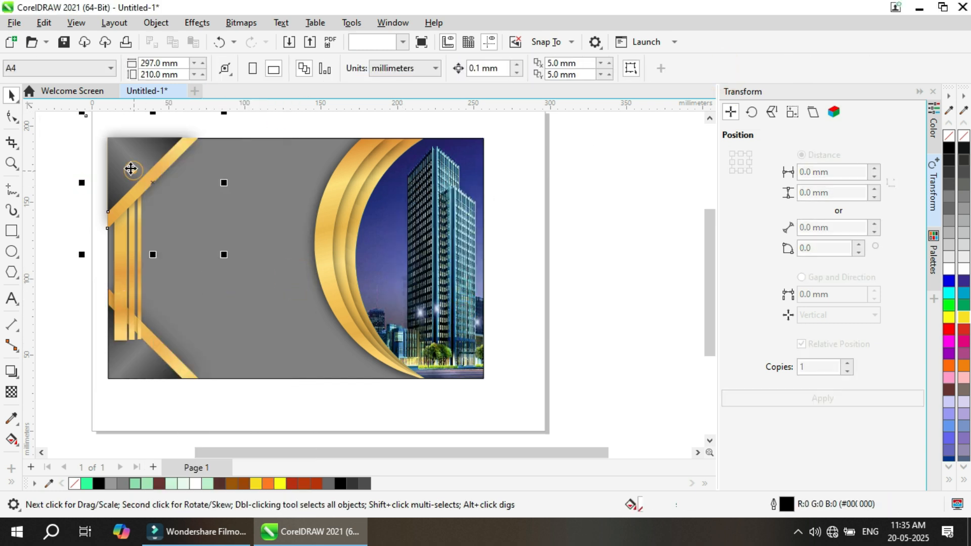
Step: PowerClip the grouped upper corner triangles with their shadow inside the grey background rectangle
right_click(133, 172)
click(227, 272)
click(248, 249)
click(62, 244)
Step: PowerClip the group of three gold bars inside the grey background rectangle
click(132, 239)
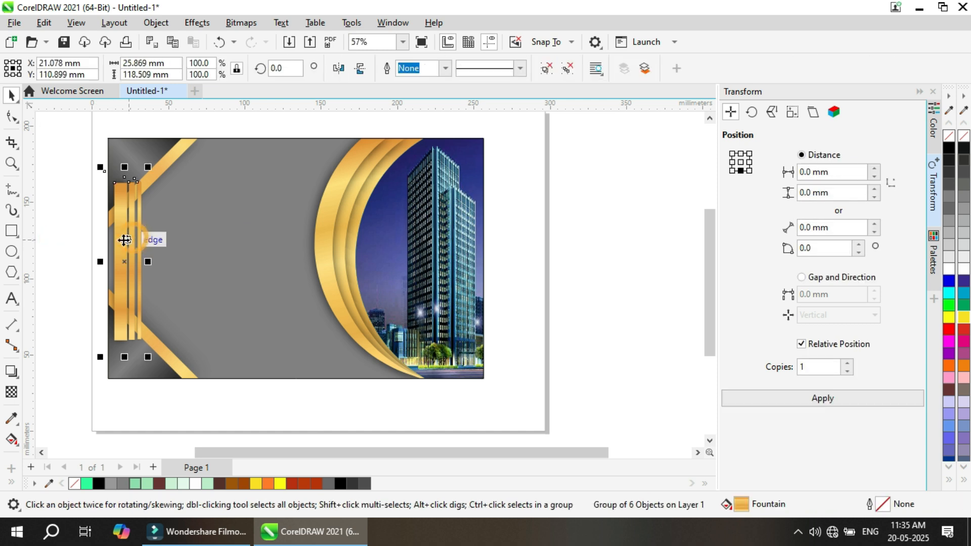
right_click(124, 205)
click(182, 268)
click(233, 260)
Step: Edit the rectangle's PowerClip contents to bring both corner triangle groups in front of the gold bars, and finish editing
click(65, 126)
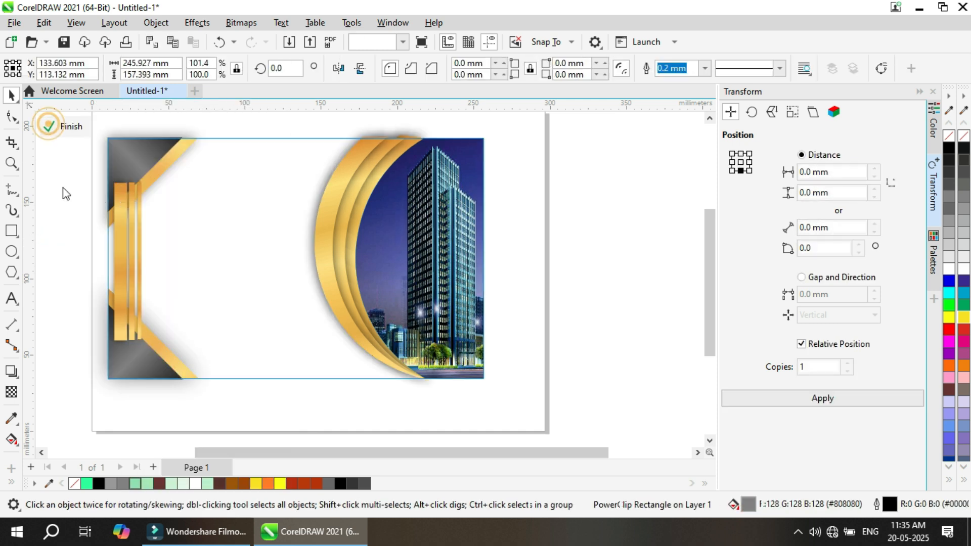
click(129, 210)
shift+click(117, 321)
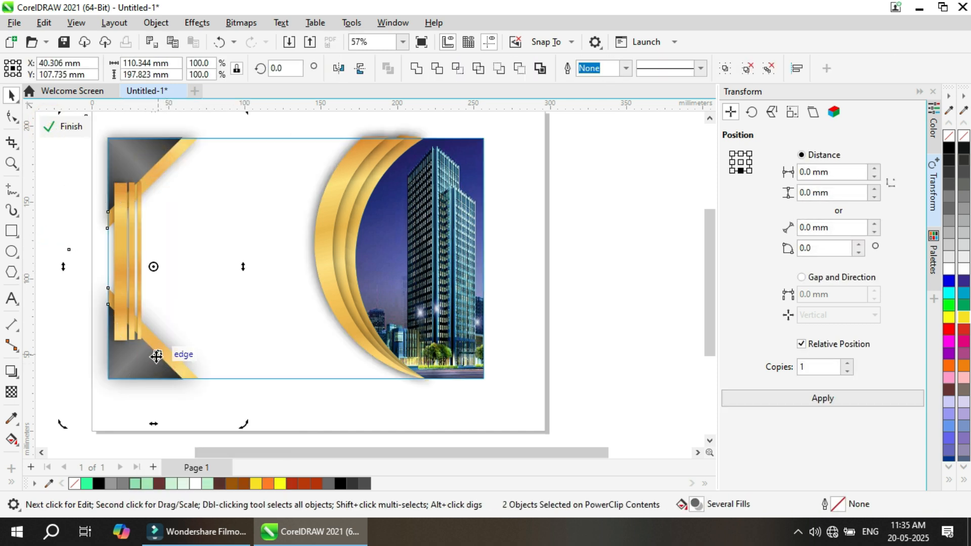
click(60, 221)
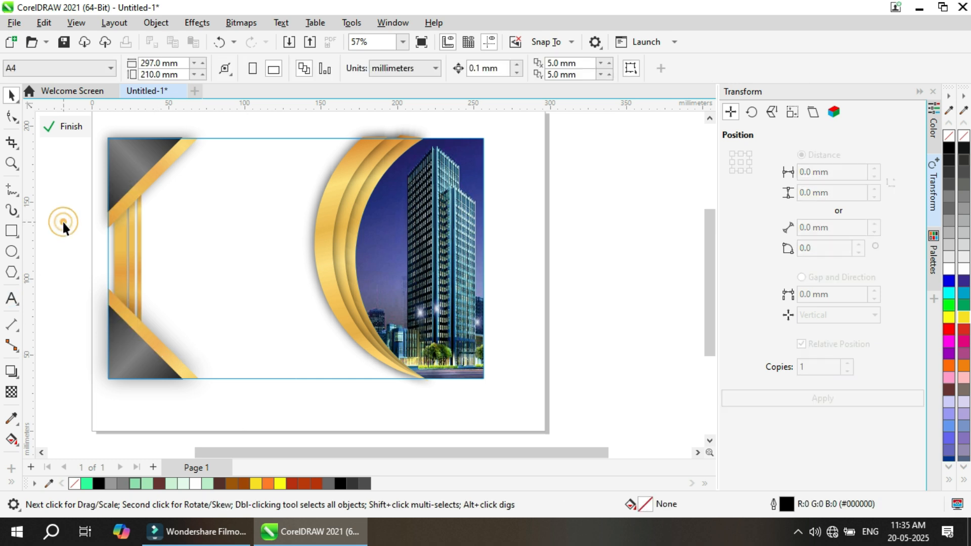
click(70, 126)
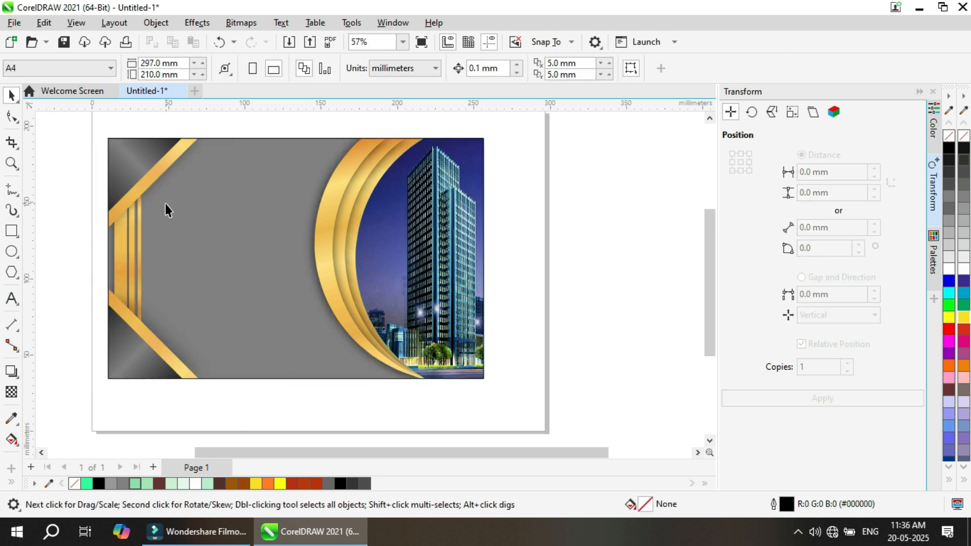
Step: Reopen the rectangle's PowerClip contents and examine how the corner triangles, gold bars and crescents are arranged
mouse_move(113, 182)
click(60, 126)
drag(93, 148, 162, 304)
key(ctrl+z)
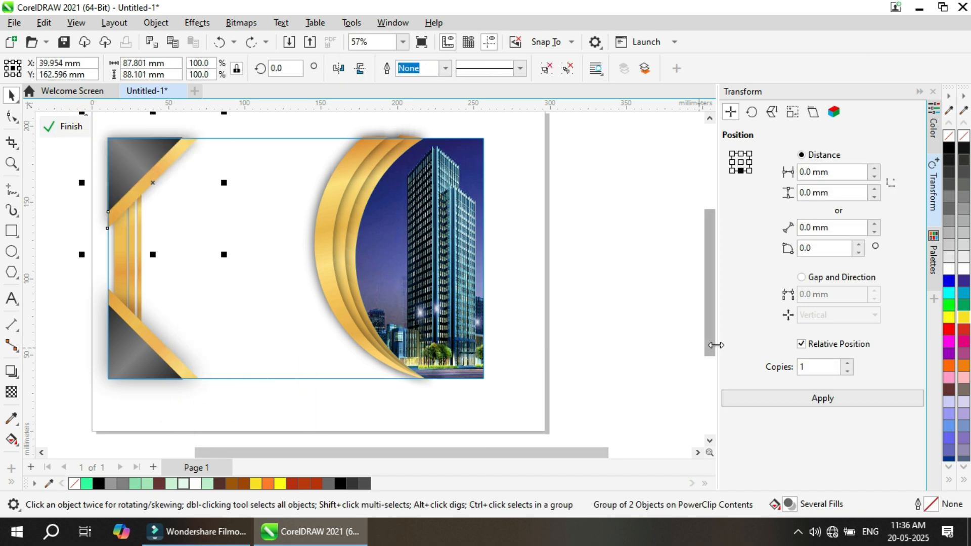
click(118, 248)
key(ctrl+a)
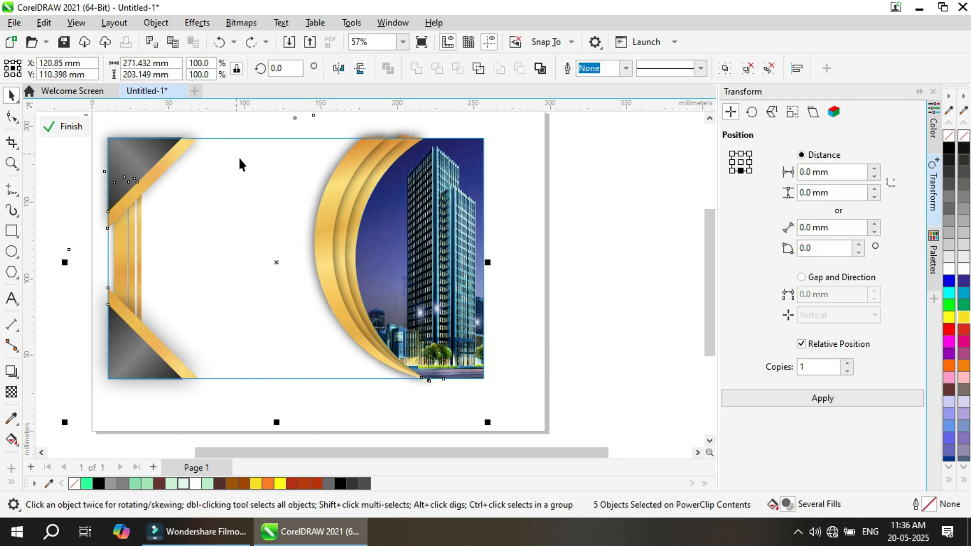
click(237, 125)
drag(80, 416, 80, 416)
scroll(222, 223, down, 2)
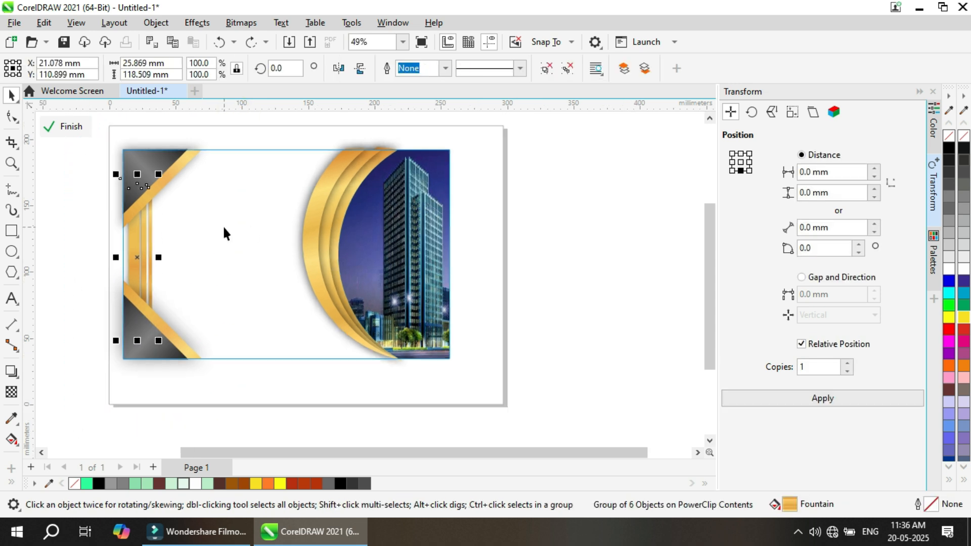
ctrl+click(153, 222)
scroll(152, 223, up, 2)
click(119, 261)
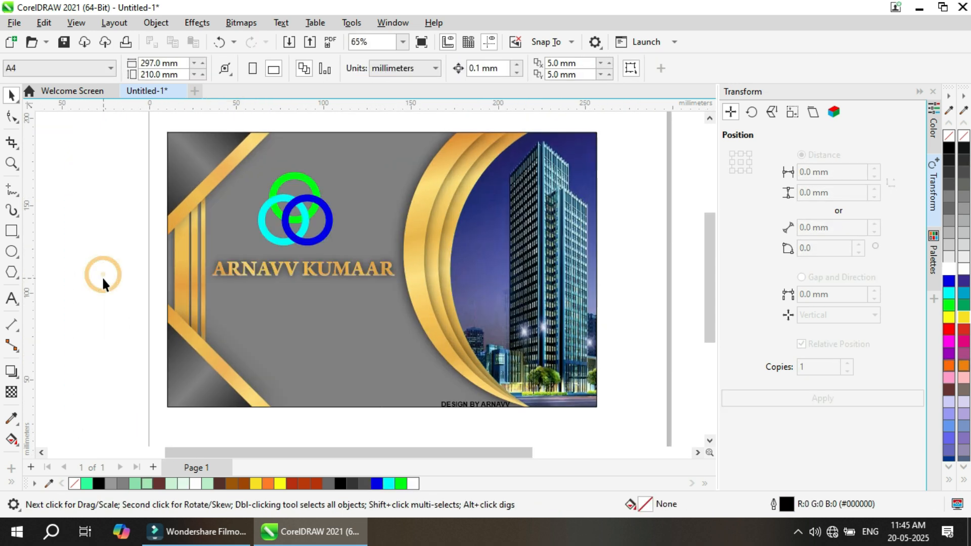